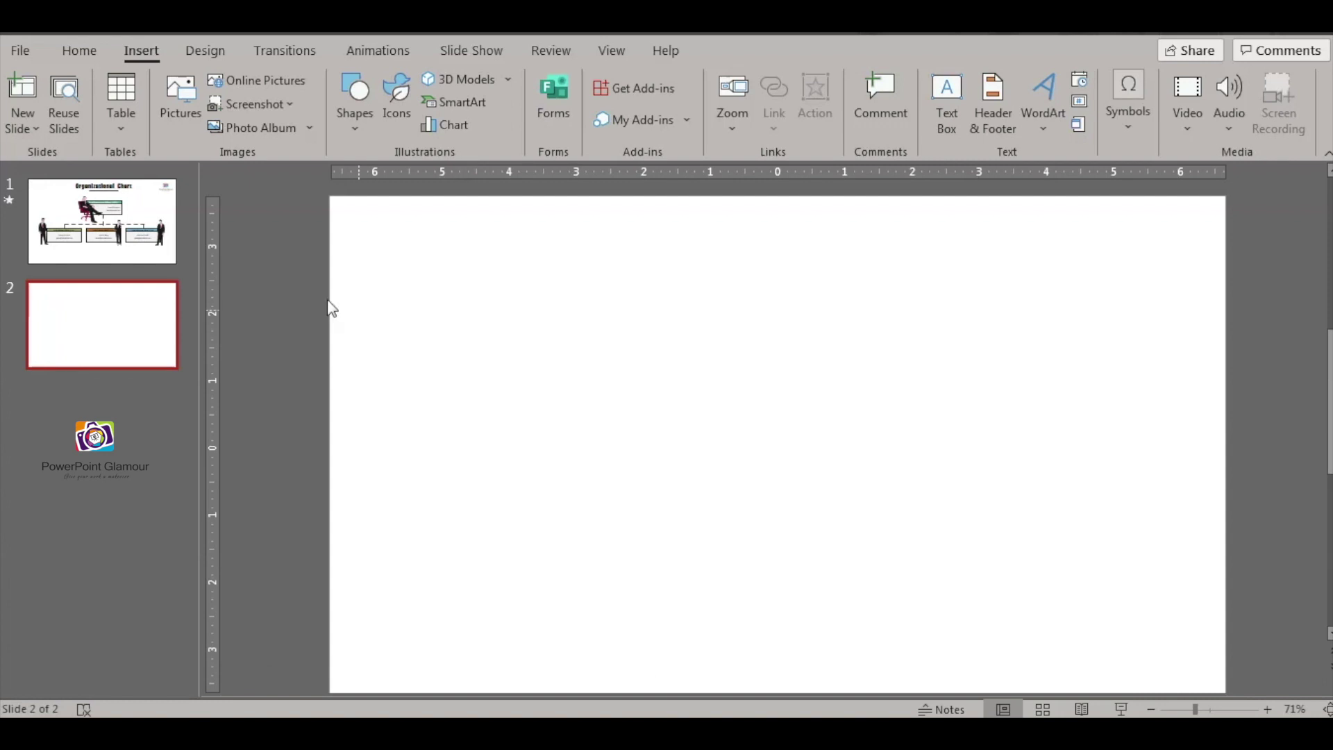
# - Draw a blue rectangle near the top of slide 2 with a short line below it
pyautogui.click(150, 52)
pyautogui.click(77, 50)
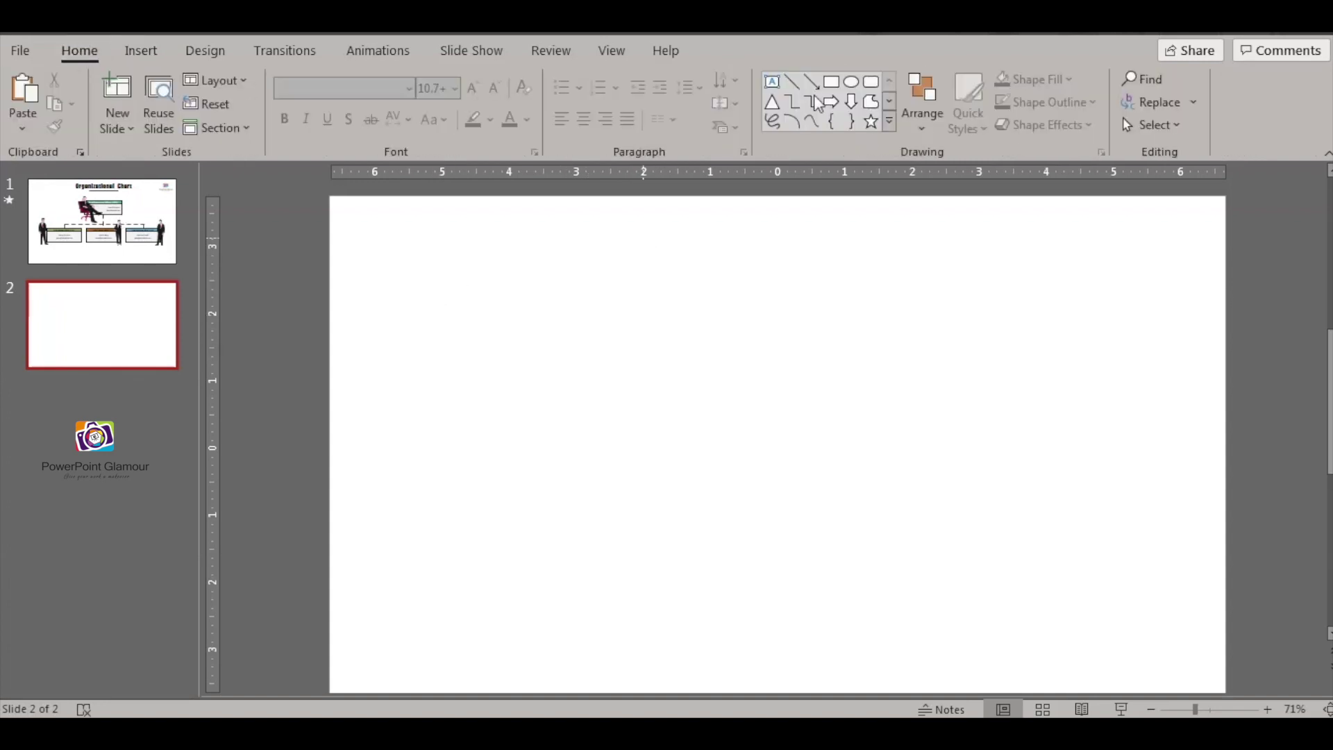
pyautogui.click(835, 85)
pyautogui.moveTo(650, 250); pyautogui.dragTo(802, 318)
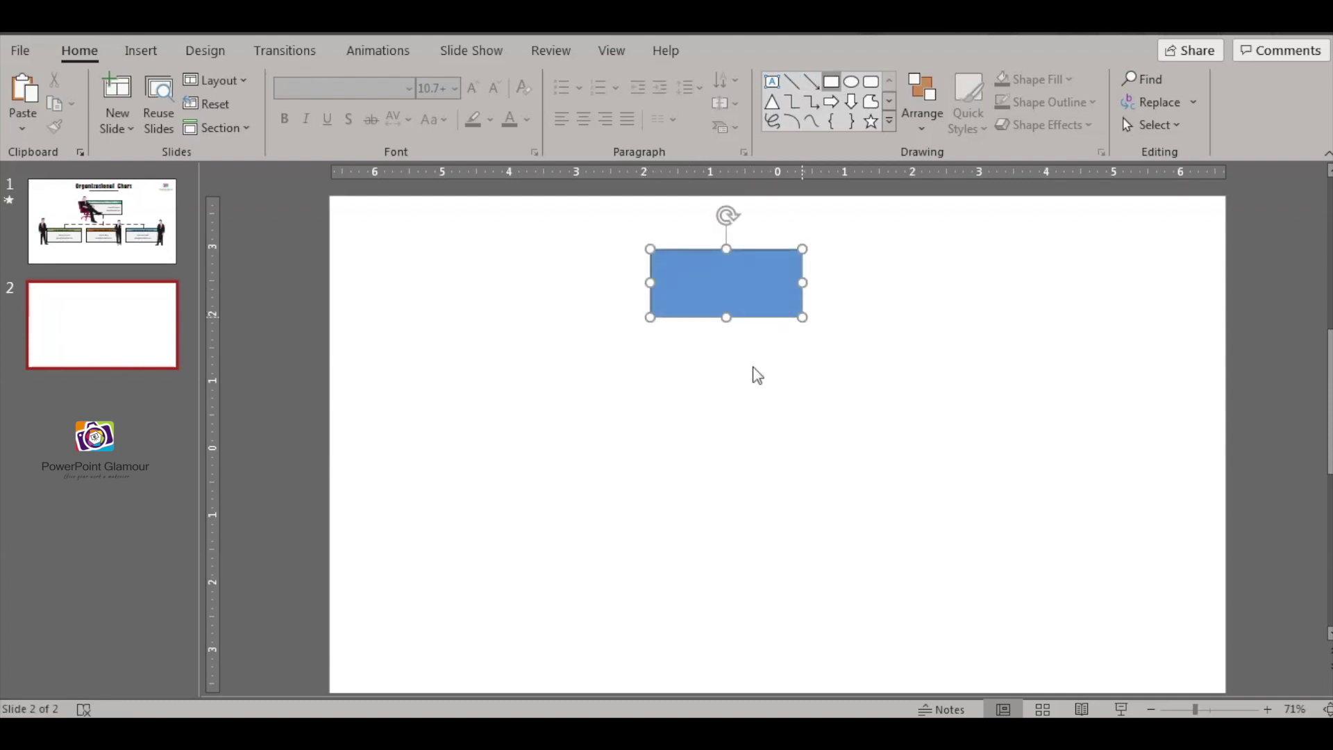
pyautogui.click(792, 81)
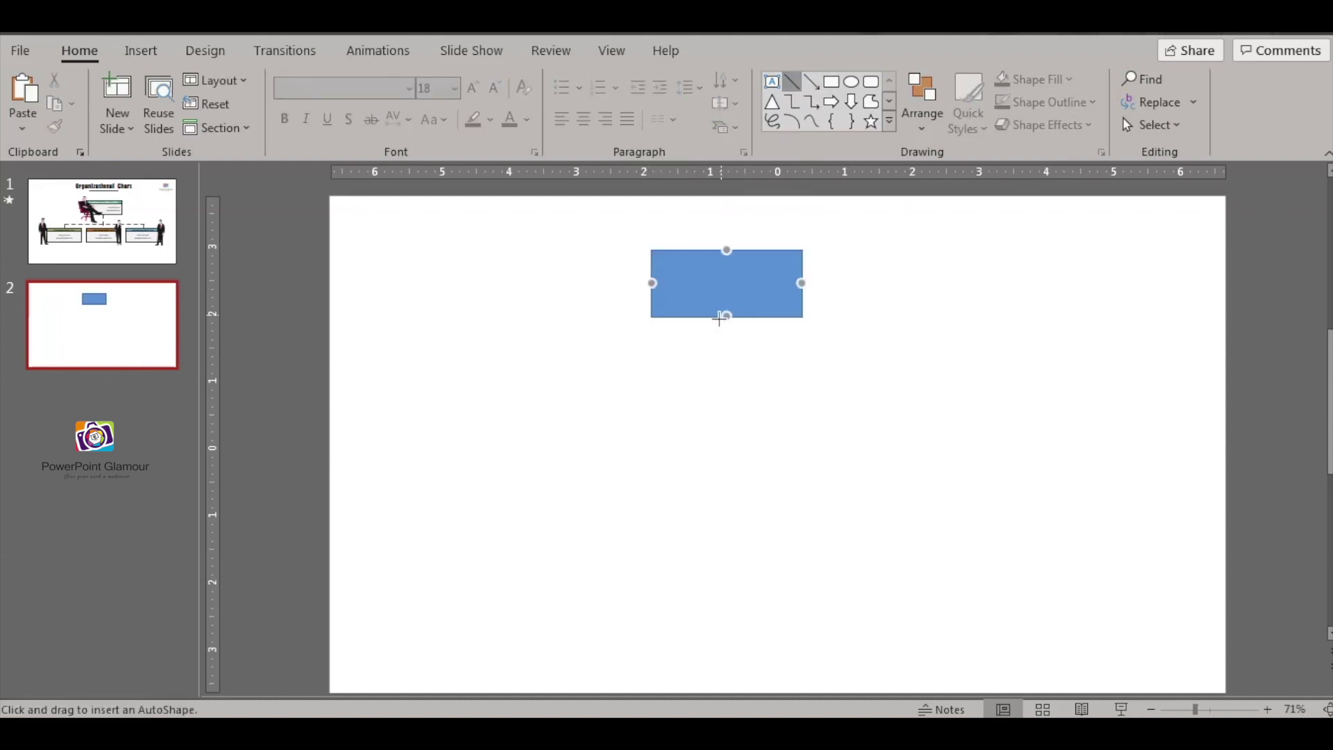
pyautogui.moveTo(725, 316); pyautogui.dragTo(734, 379)
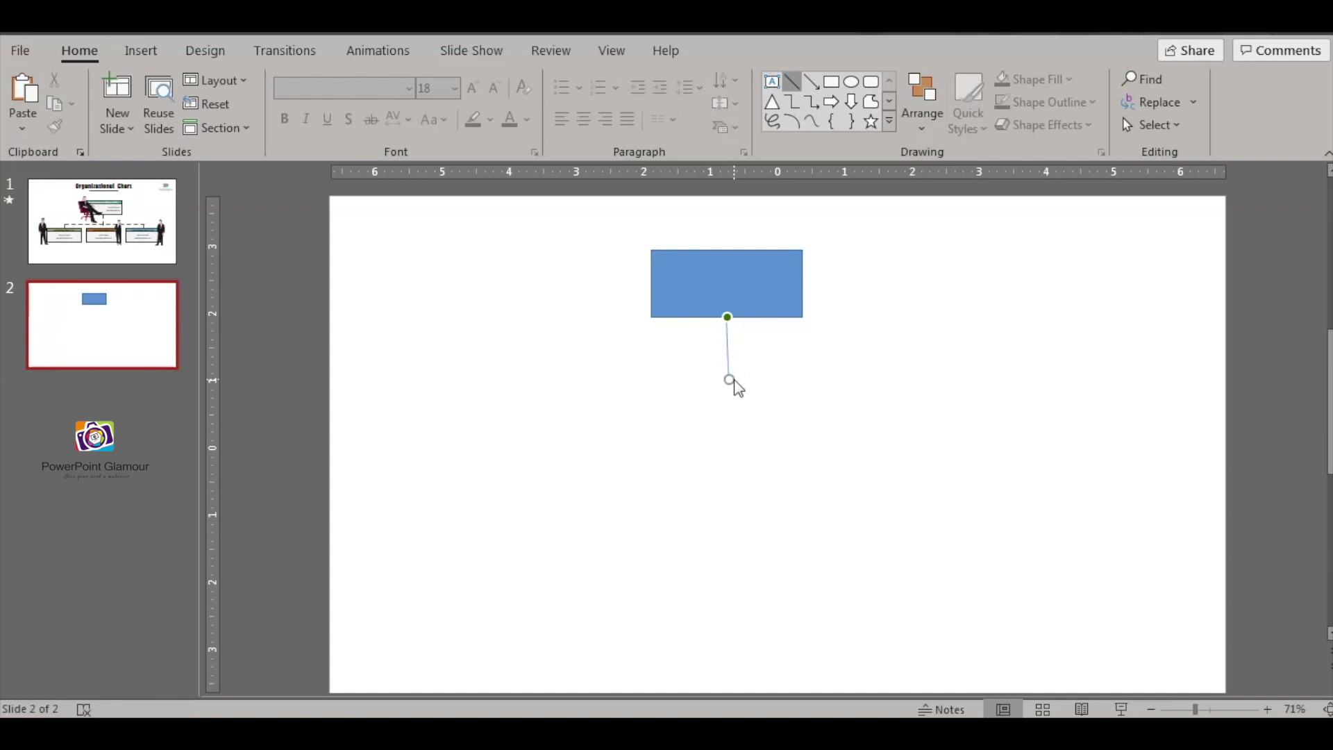
# - Copy the rectangle into a row of three boxes beneath it and delete the line
pyautogui.click(765, 262)
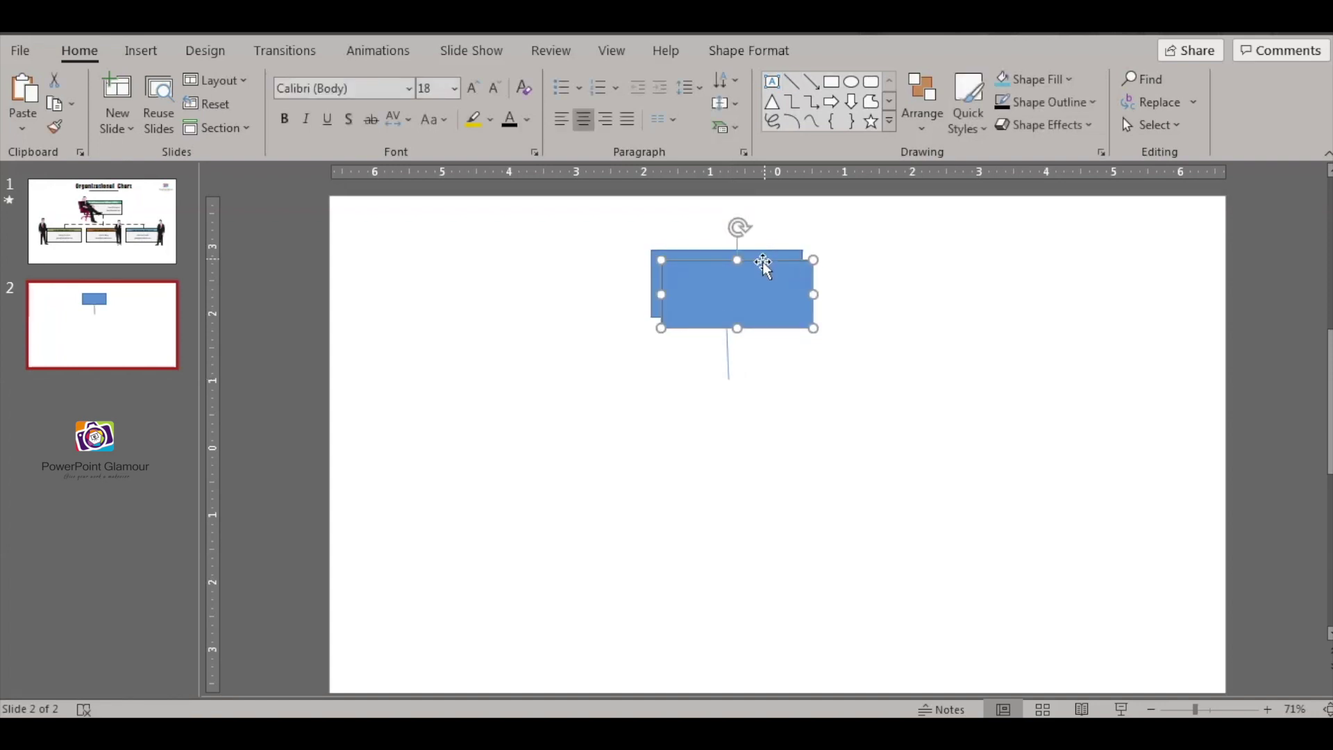
pyautogui.moveTo(744, 310); pyautogui.dragTo(518, 433)
pyautogui.hotkey('ctrl', 'd')
pyautogui.moveTo(260, 549); pyautogui.dragTo(723, 390)
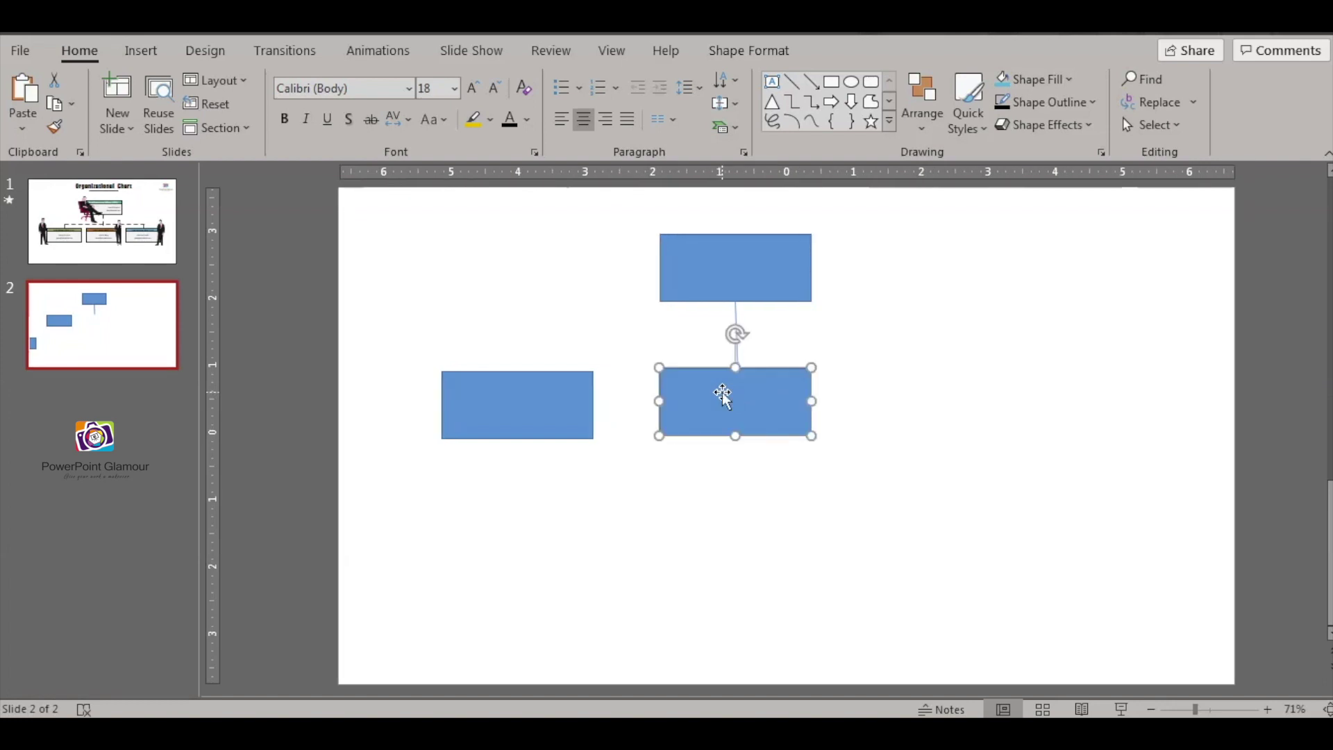
pyautogui.hotkey('ctrl', 'd')
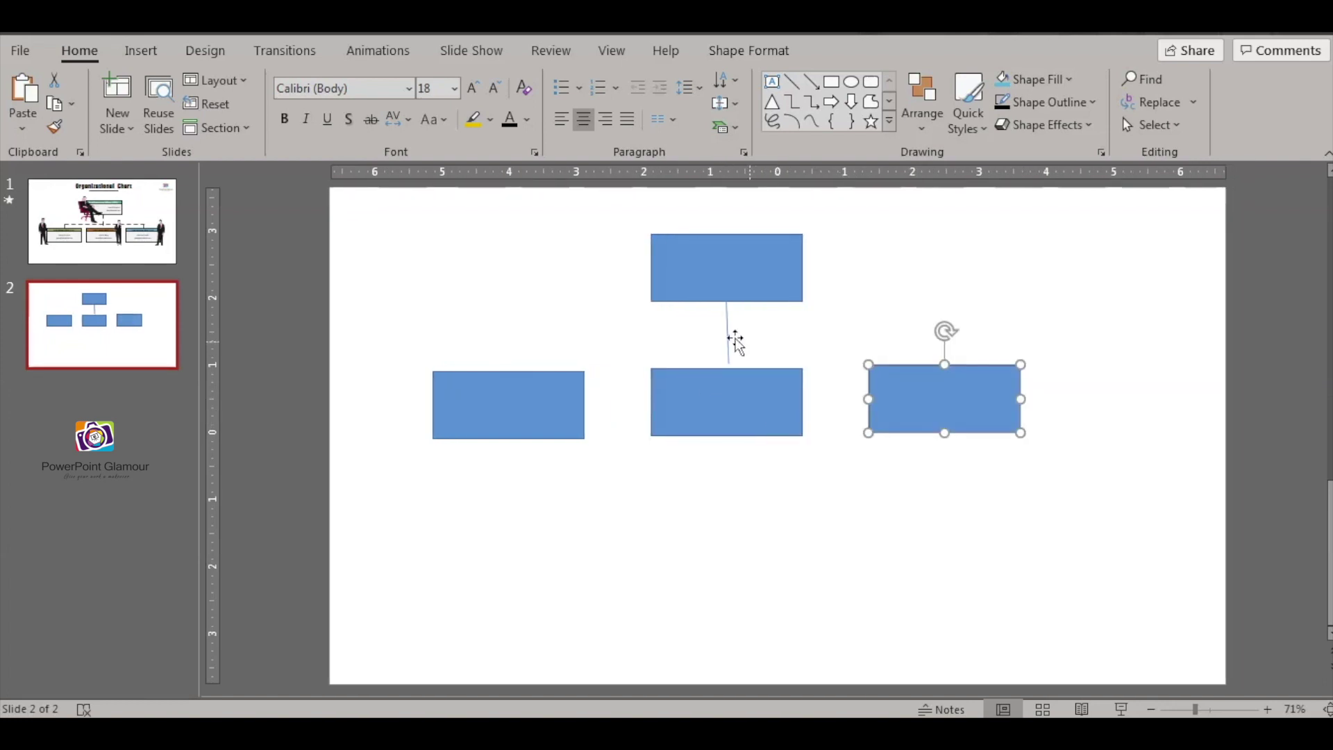
pyautogui.click(731, 336)
pyautogui.press('Delete')
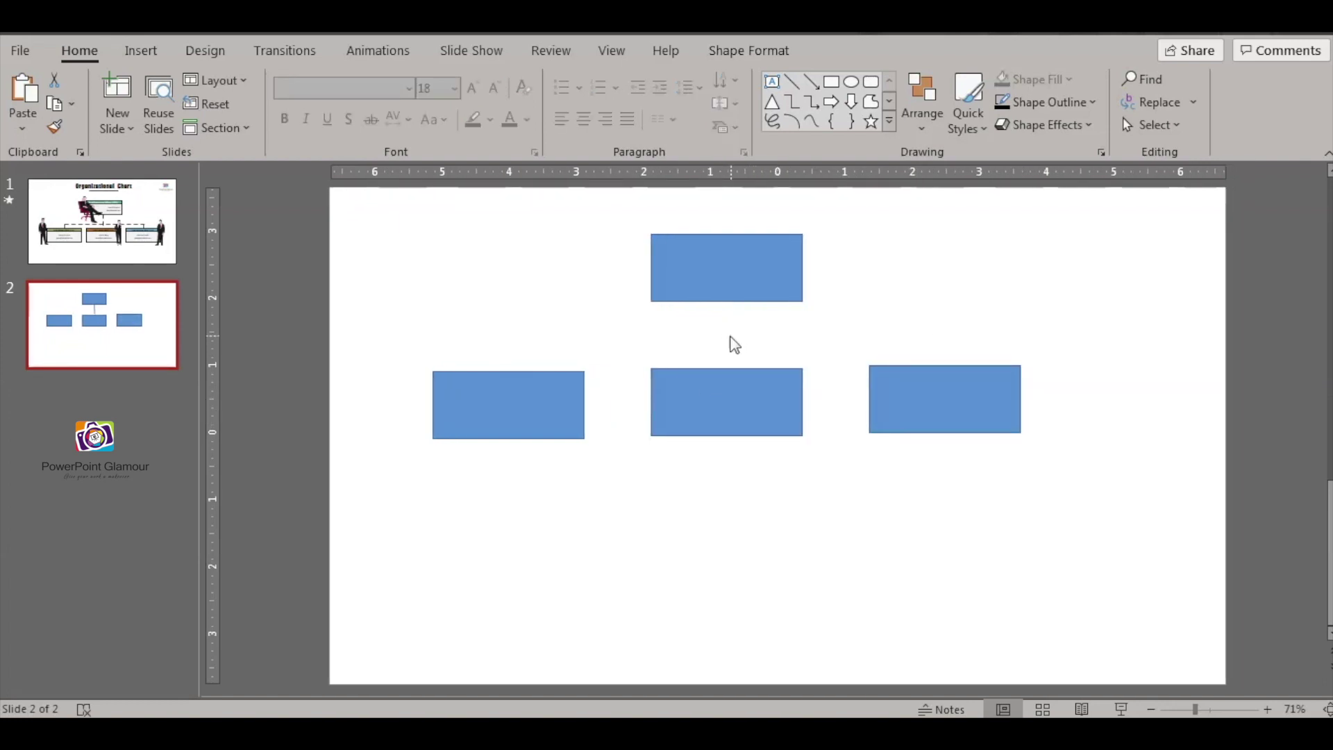
# - Draw elbow connectors from the top box's bottom to the left and right lower boxes
pyautogui.click(794, 104)
pyautogui.moveTo(725, 300)
pyautogui.mouseDown()
pyautogui.moveTo(461, 339)
pyautogui.moveTo(510, 368)
pyautogui.mouseUp()
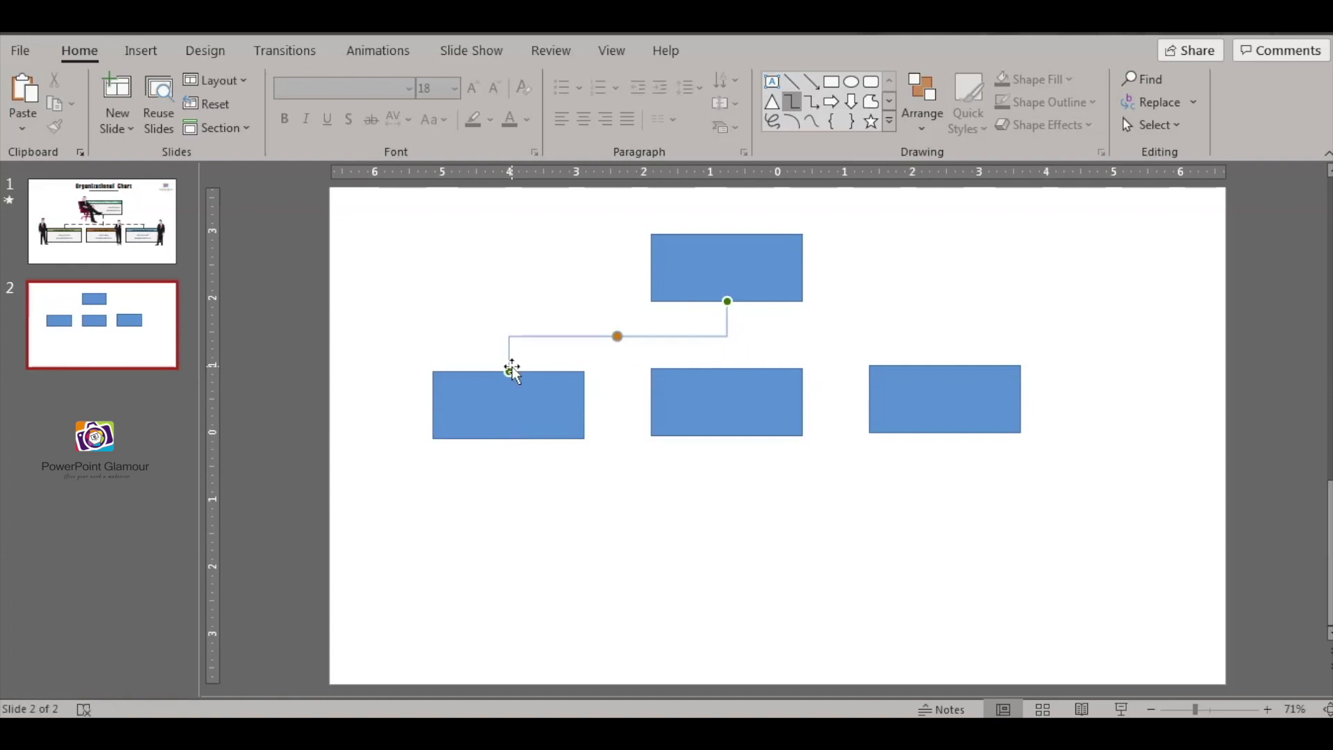
pyautogui.click(793, 104)
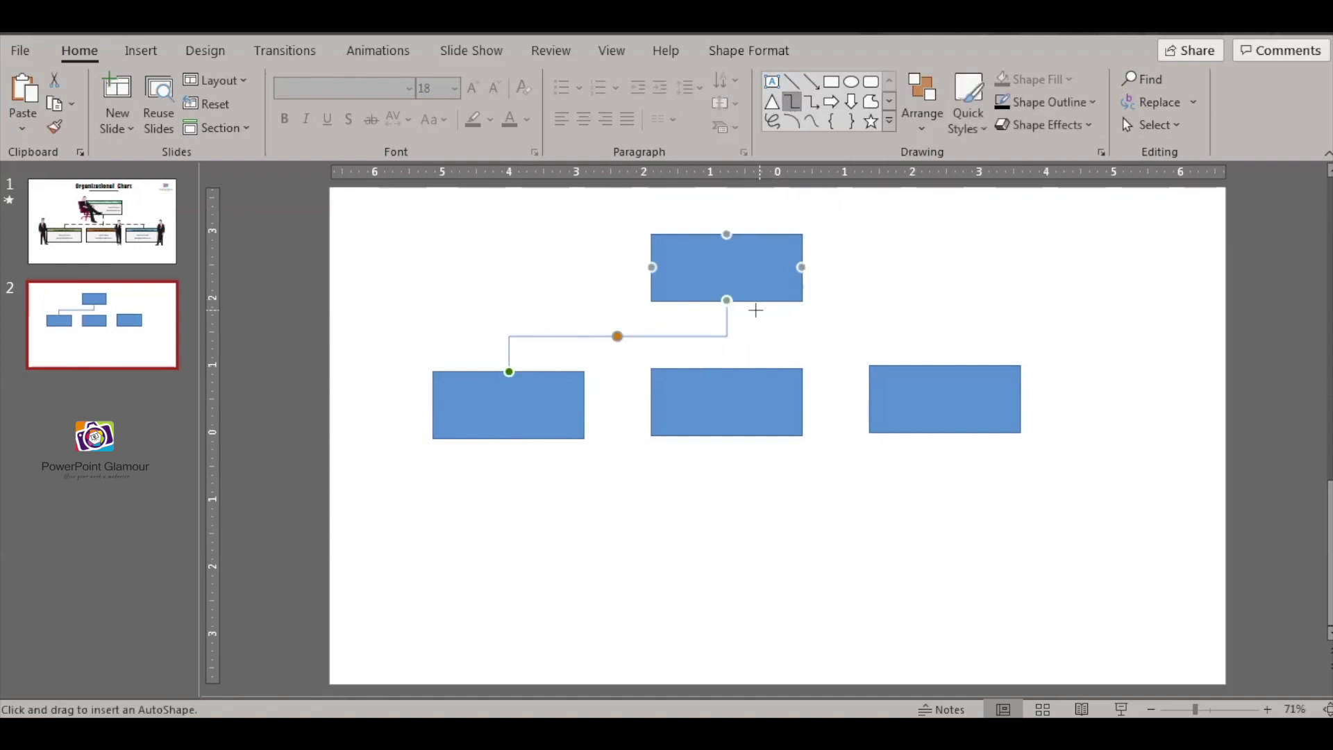
pyautogui.moveTo(724, 300)
pyautogui.mouseDown()
pyautogui.moveTo(818, 333)
pyautogui.moveTo(956, 348)
pyautogui.moveTo(945, 366)
pyautogui.mouseUp()
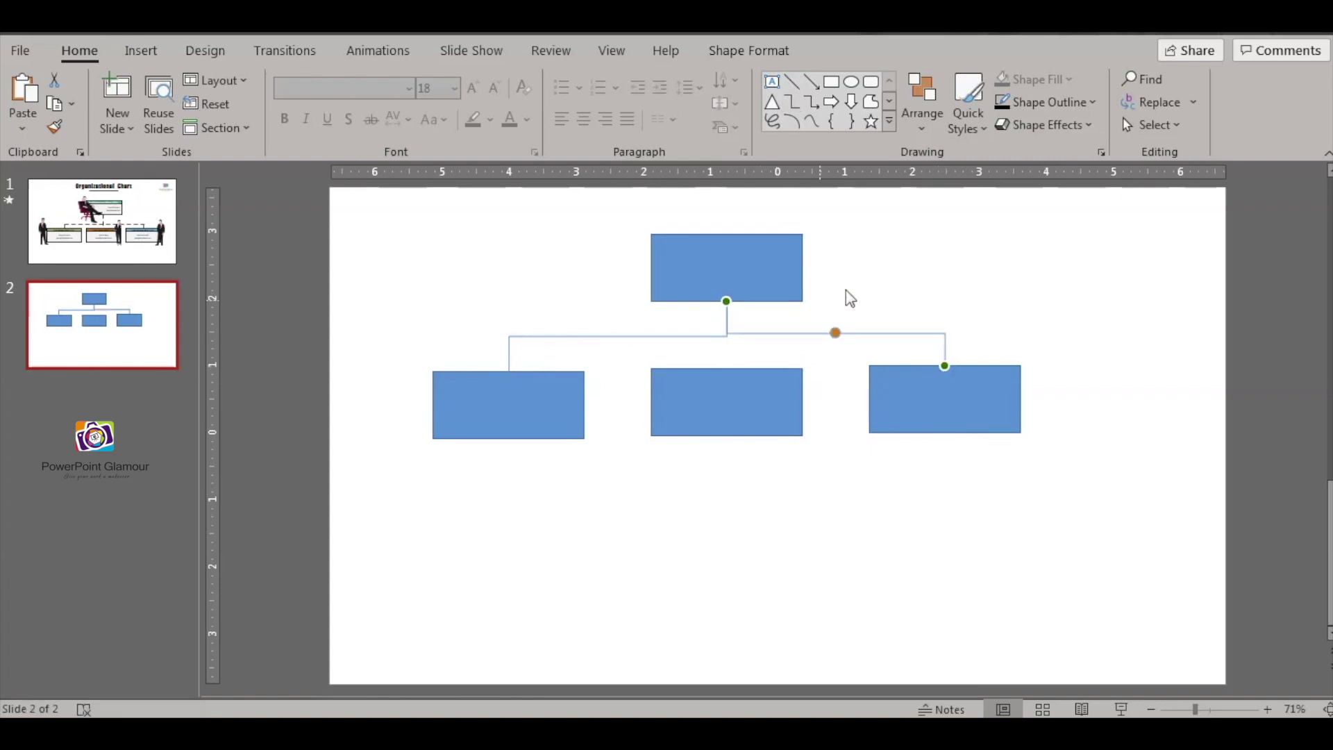
pyautogui.click(915, 276)
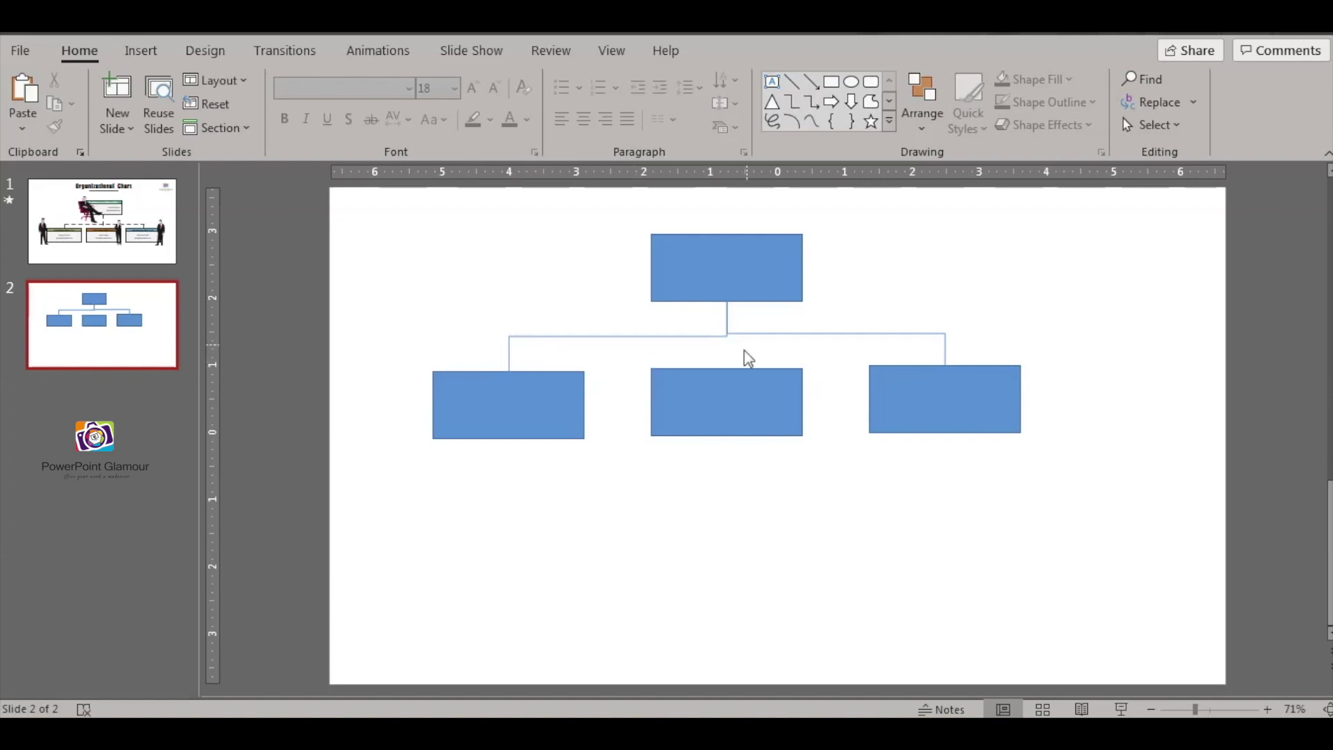
# - Delete the middle lower box, paste a copy below the left box, then select every shape
pyautogui.click(689, 375)
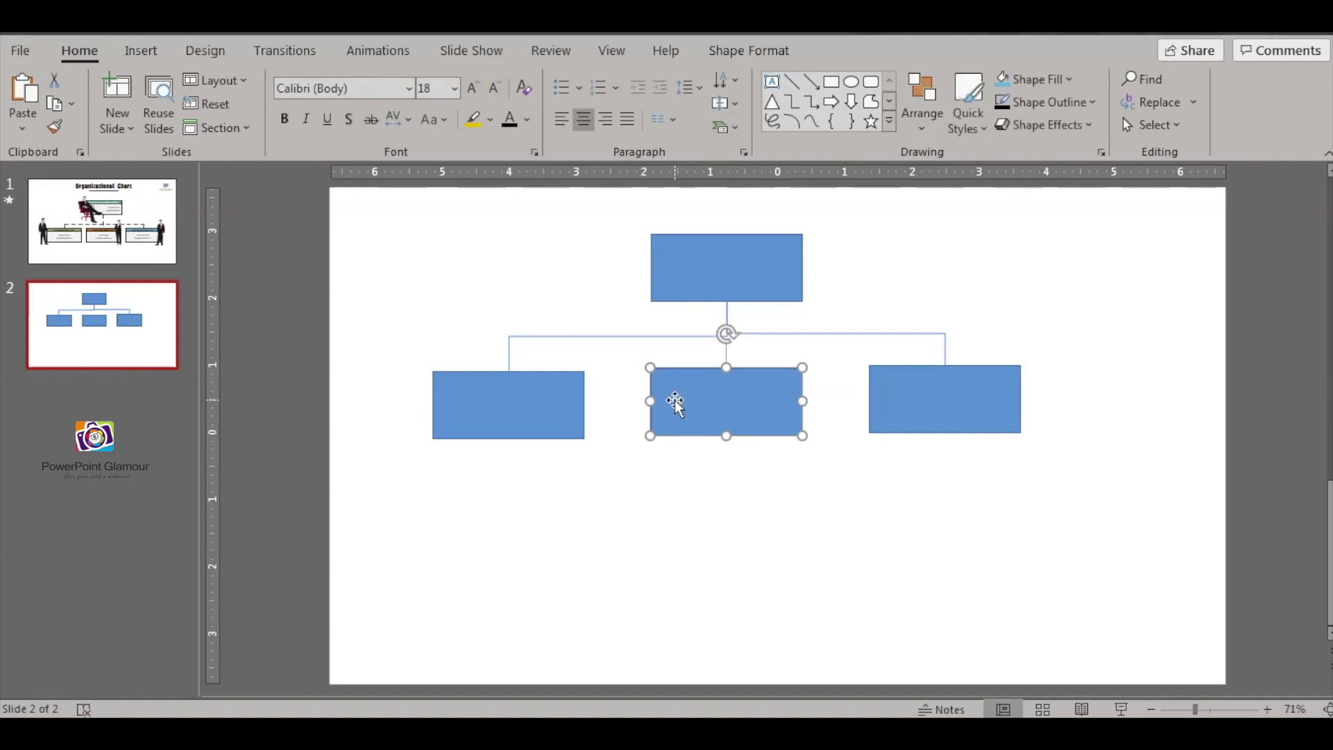
pyautogui.press('Delete')
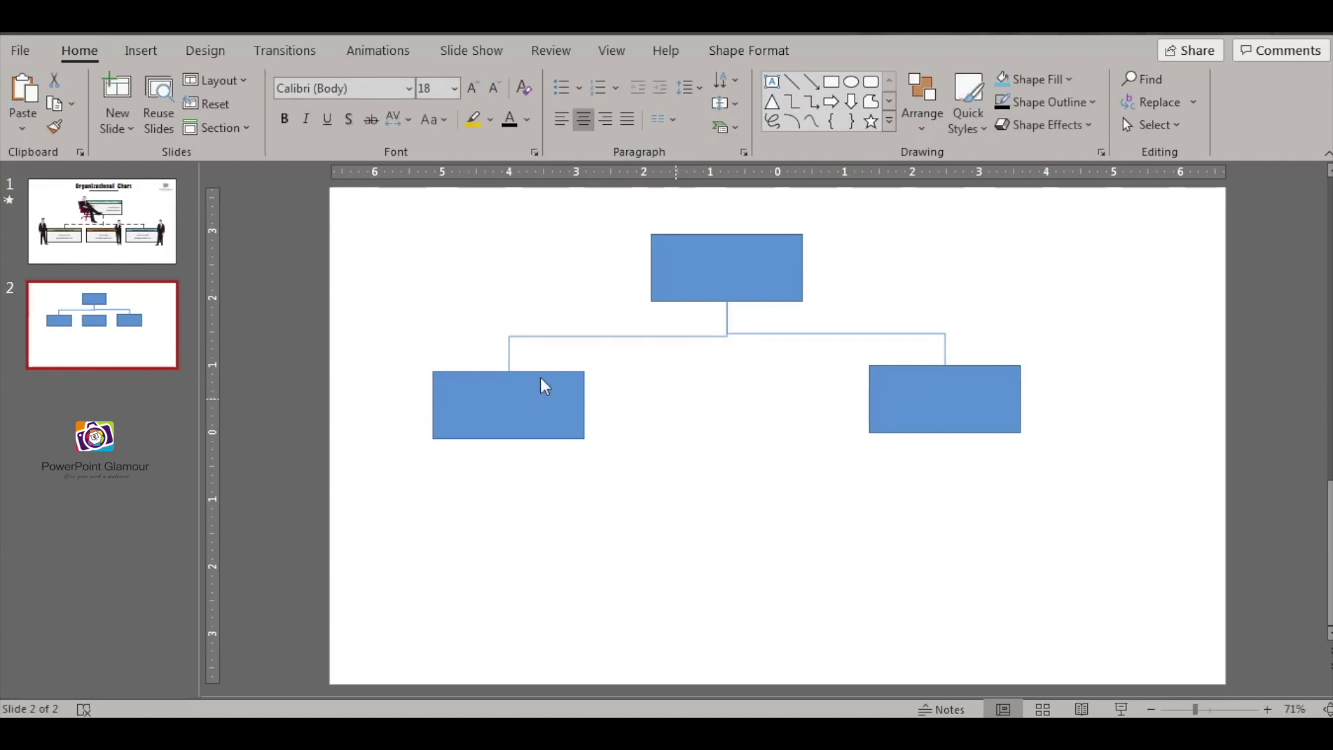
pyautogui.click(546, 376)
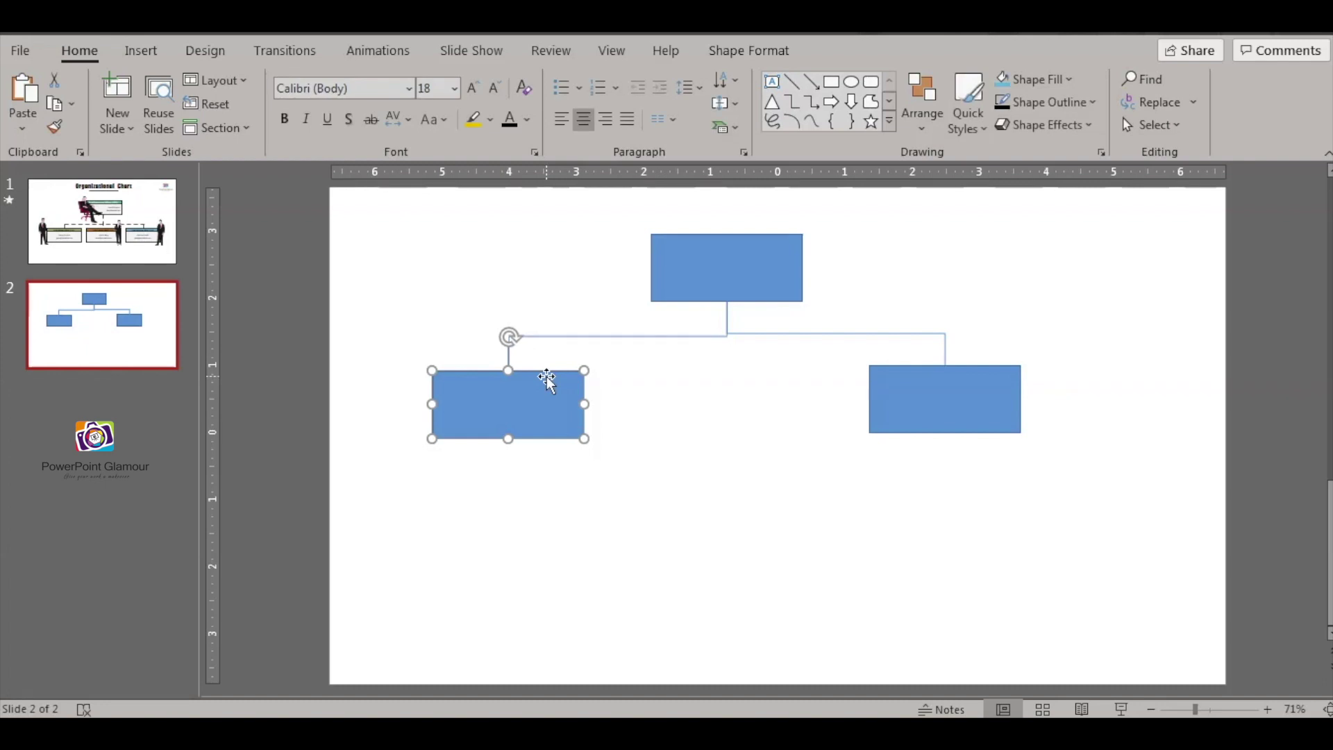
pyautogui.click(520, 515)
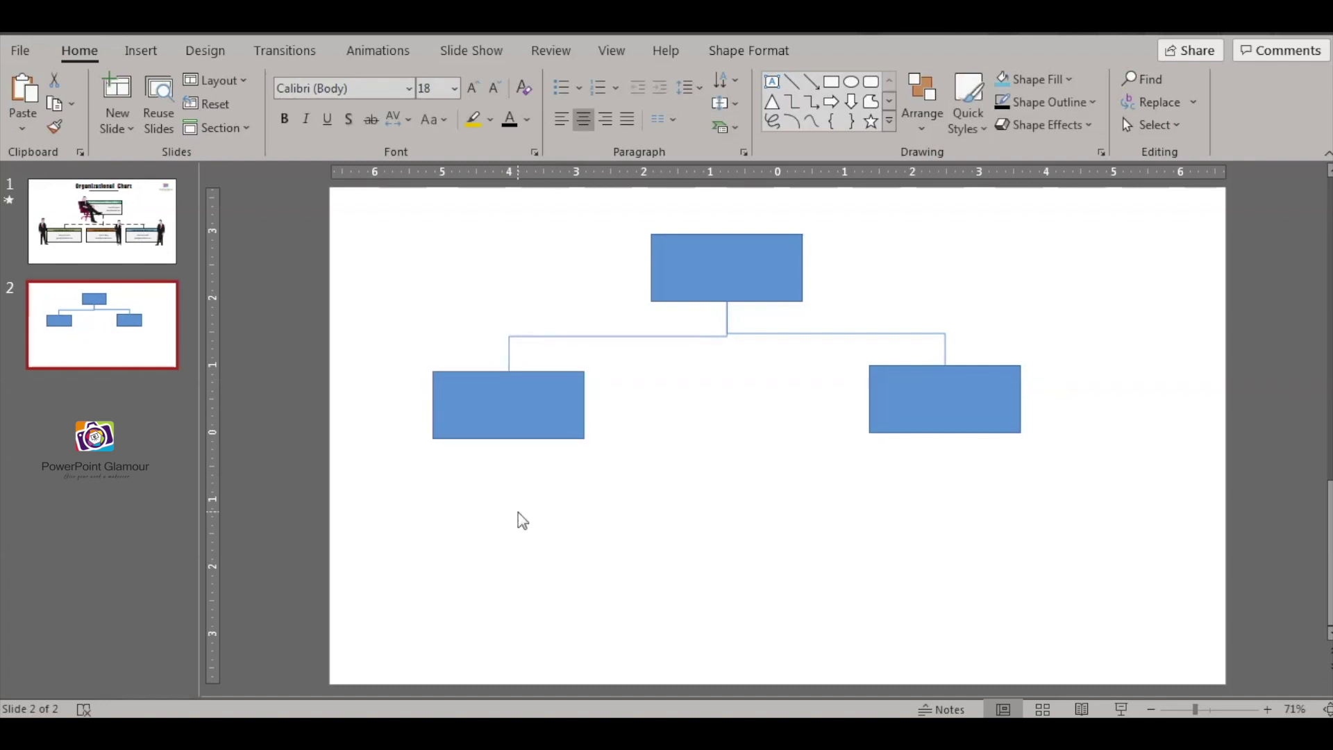
pyautogui.hotkey('ctrl', 'v')
pyautogui.moveTo(554, 387); pyautogui.dragTo(547, 479)
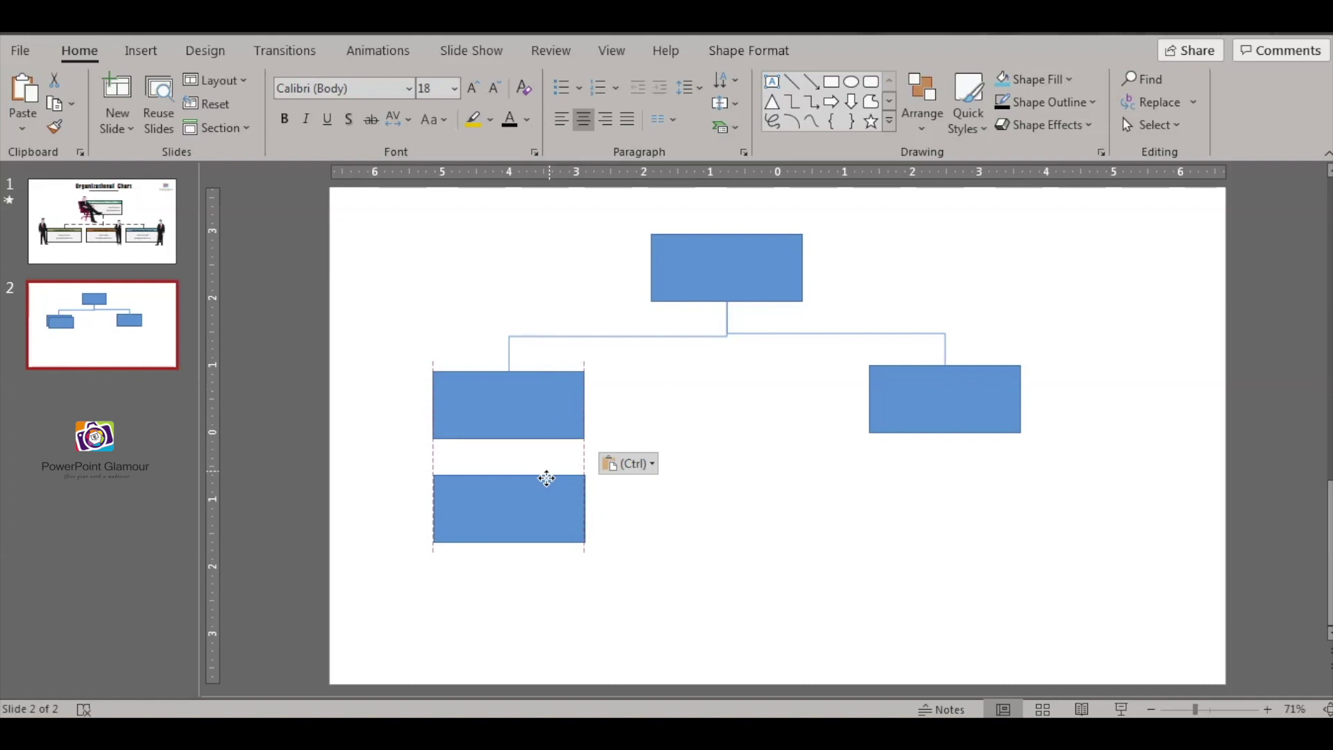
pyautogui.click(734, 479)
pyautogui.moveTo(348, 202); pyautogui.dragTo(1126, 612)
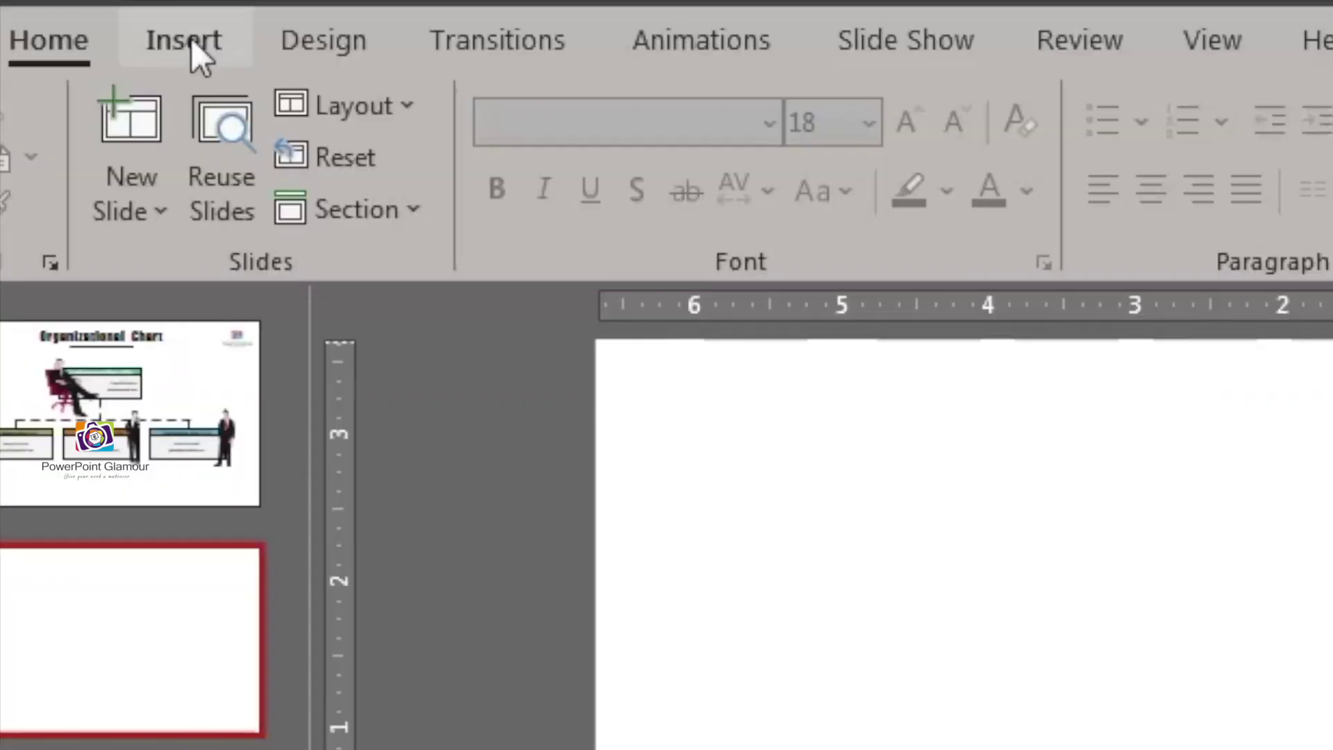
# - In the Insert SmartArt gallery, pick Hierarchy's Name and Title Organization Chart
pyautogui.click(190, 39)
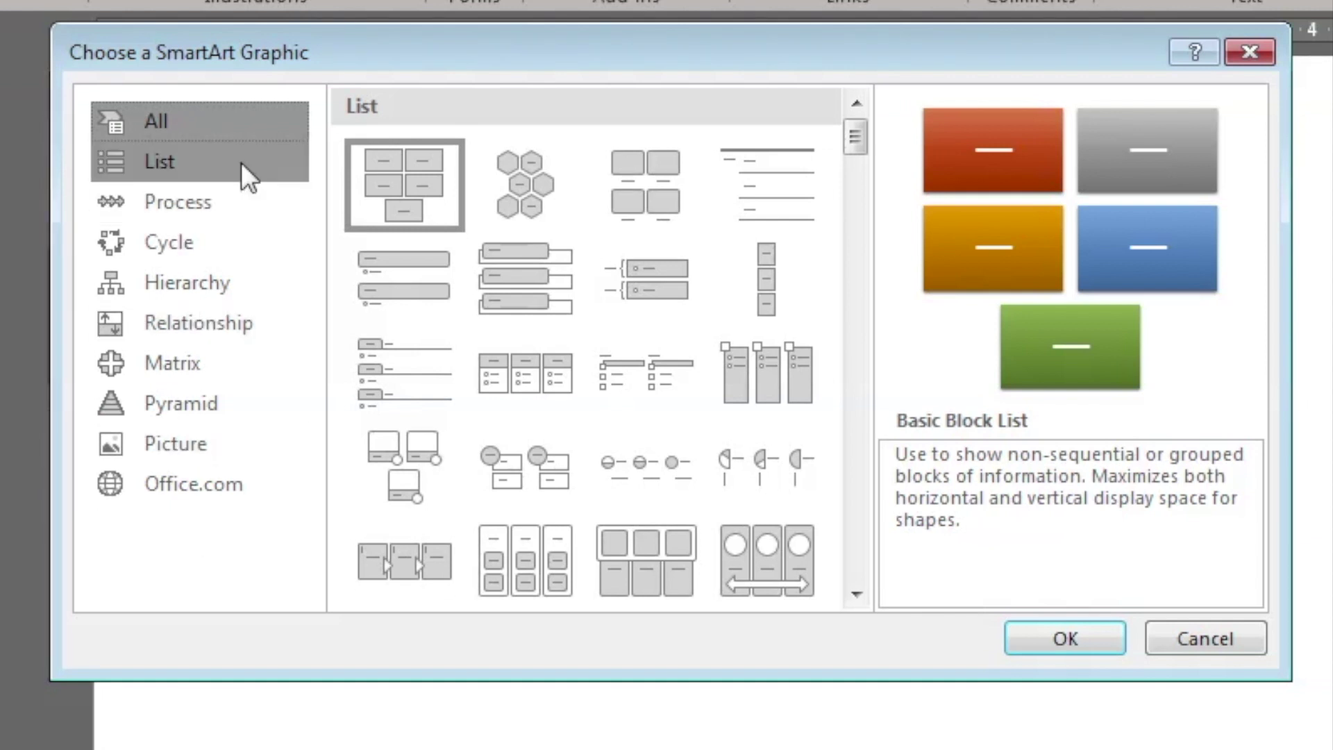
pyautogui.click(205, 282)
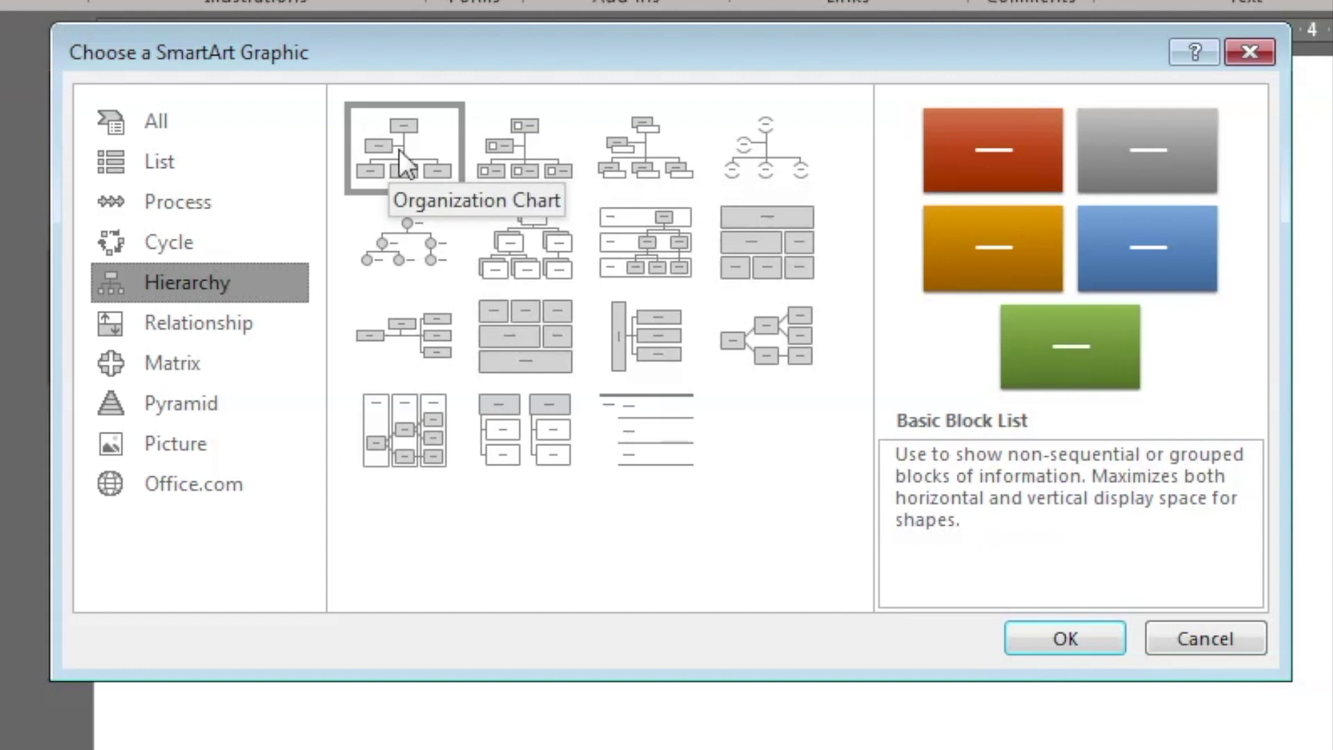
pyautogui.click(665, 172)
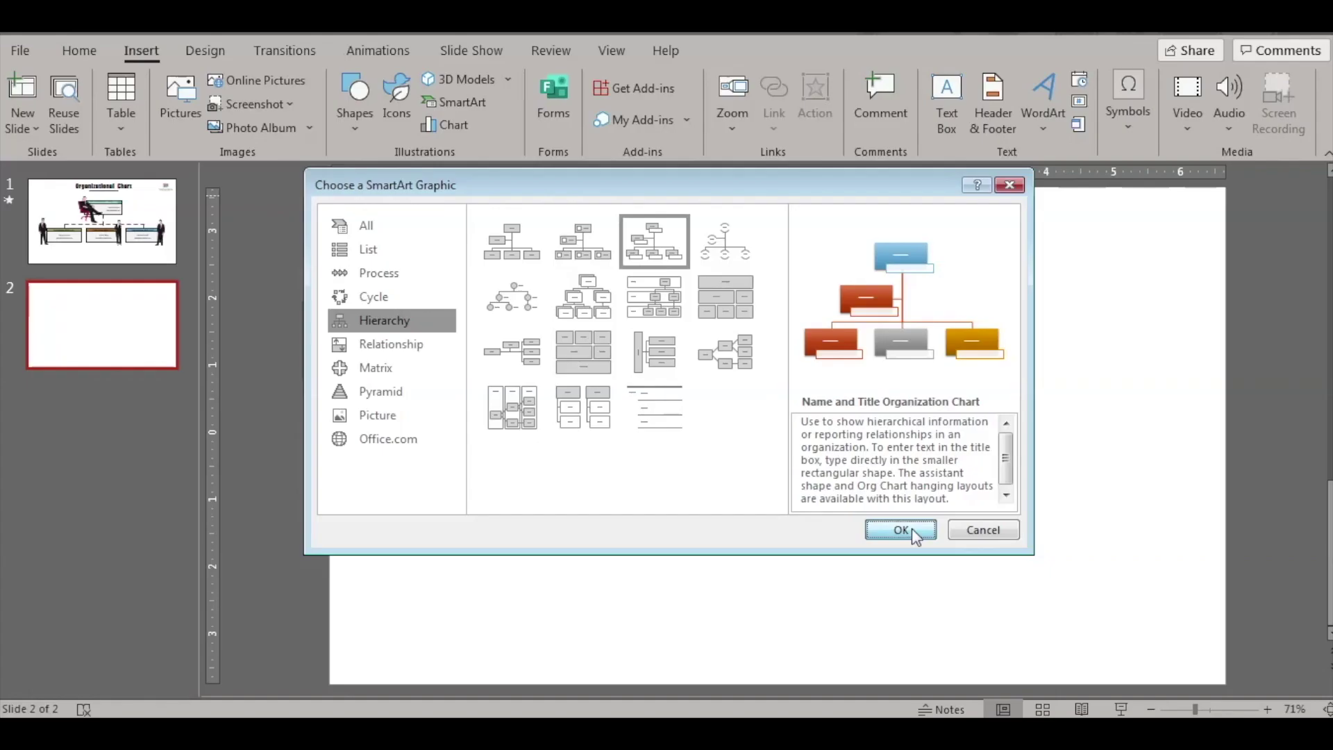
# - Insert the org chart on slide 2, nudge it left, and delete its assistant box
pyautogui.click(1084, 637)
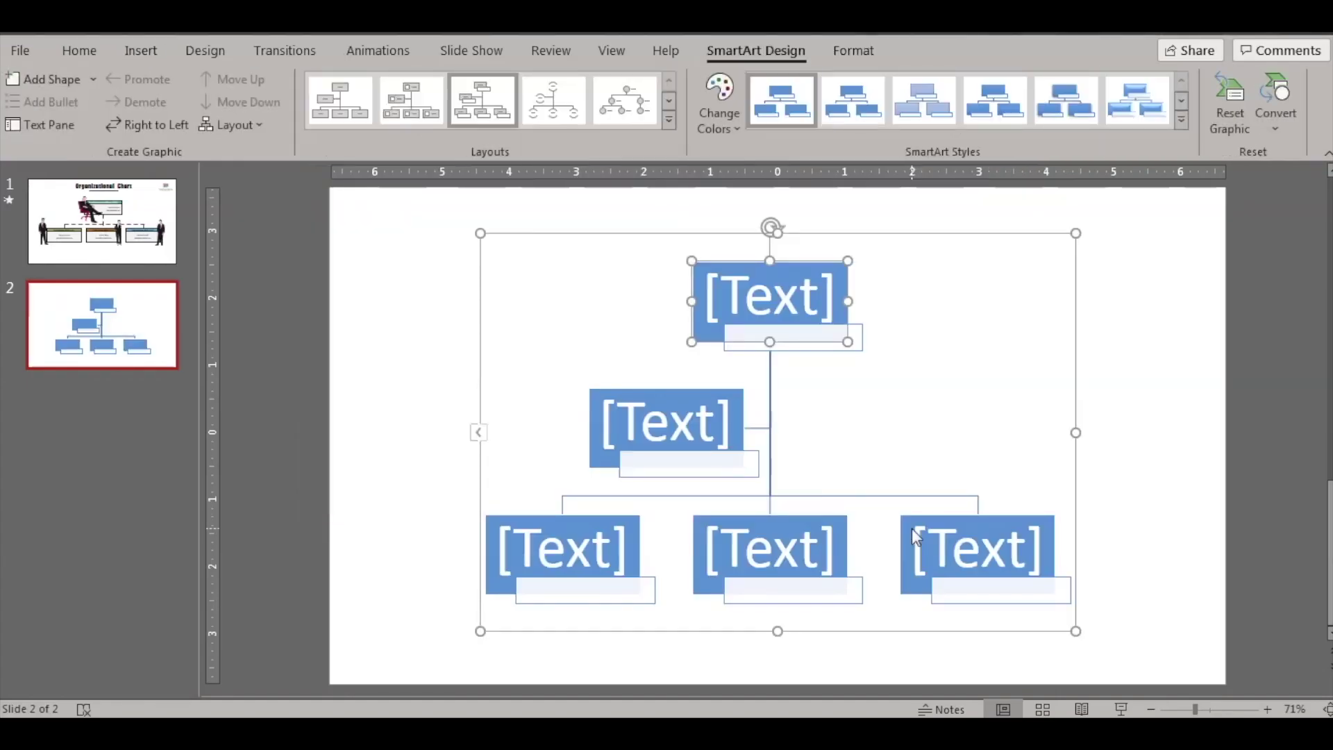
pyautogui.moveTo(554, 234)
pyautogui.mouseDown()
pyautogui.moveTo(529, 231)
pyautogui.moveTo(555, 231)
pyautogui.mouseUp()
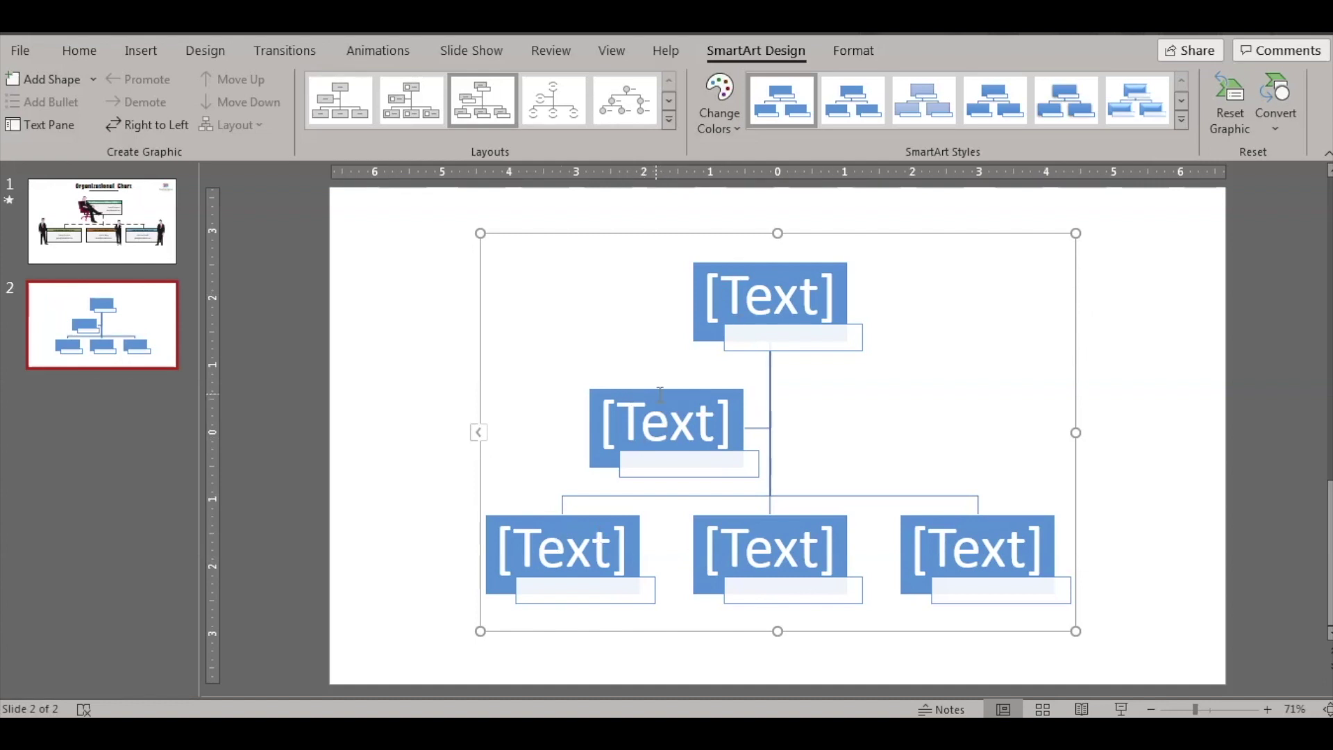
pyautogui.click(674, 391)
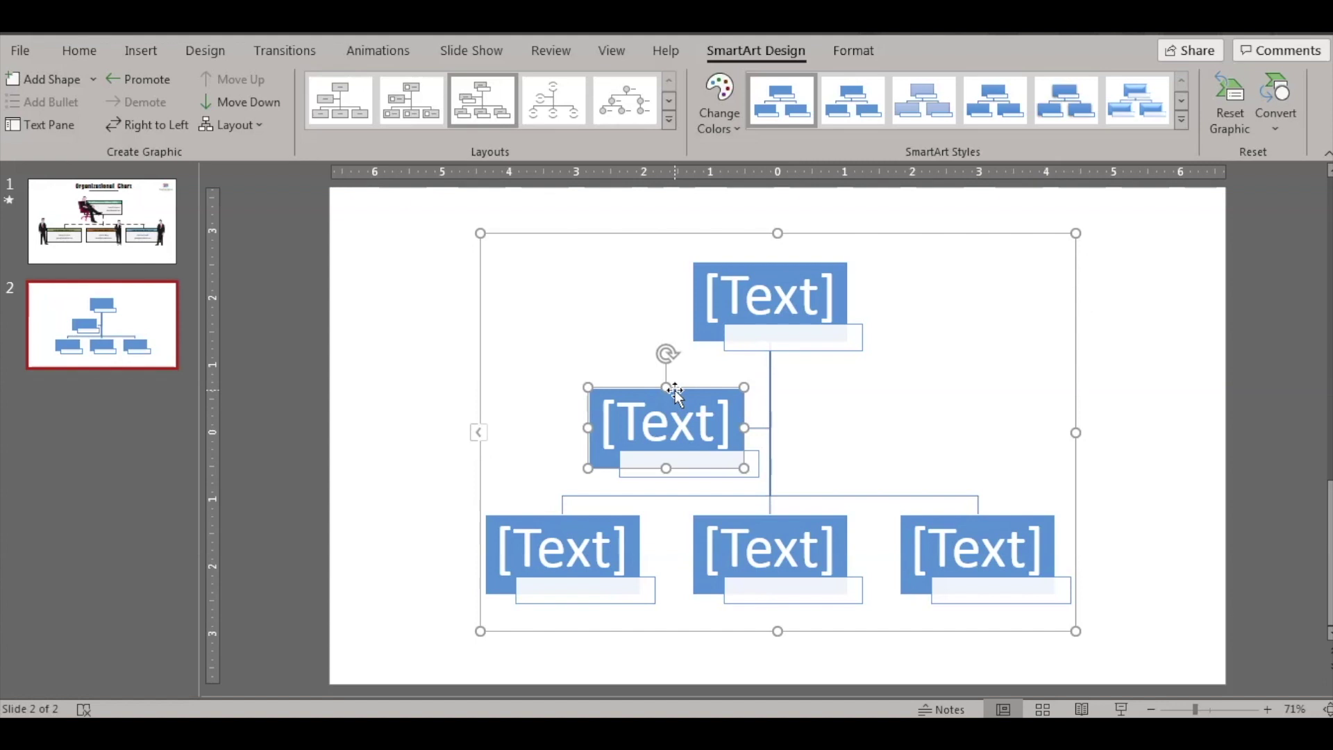
pyautogui.press('Delete')
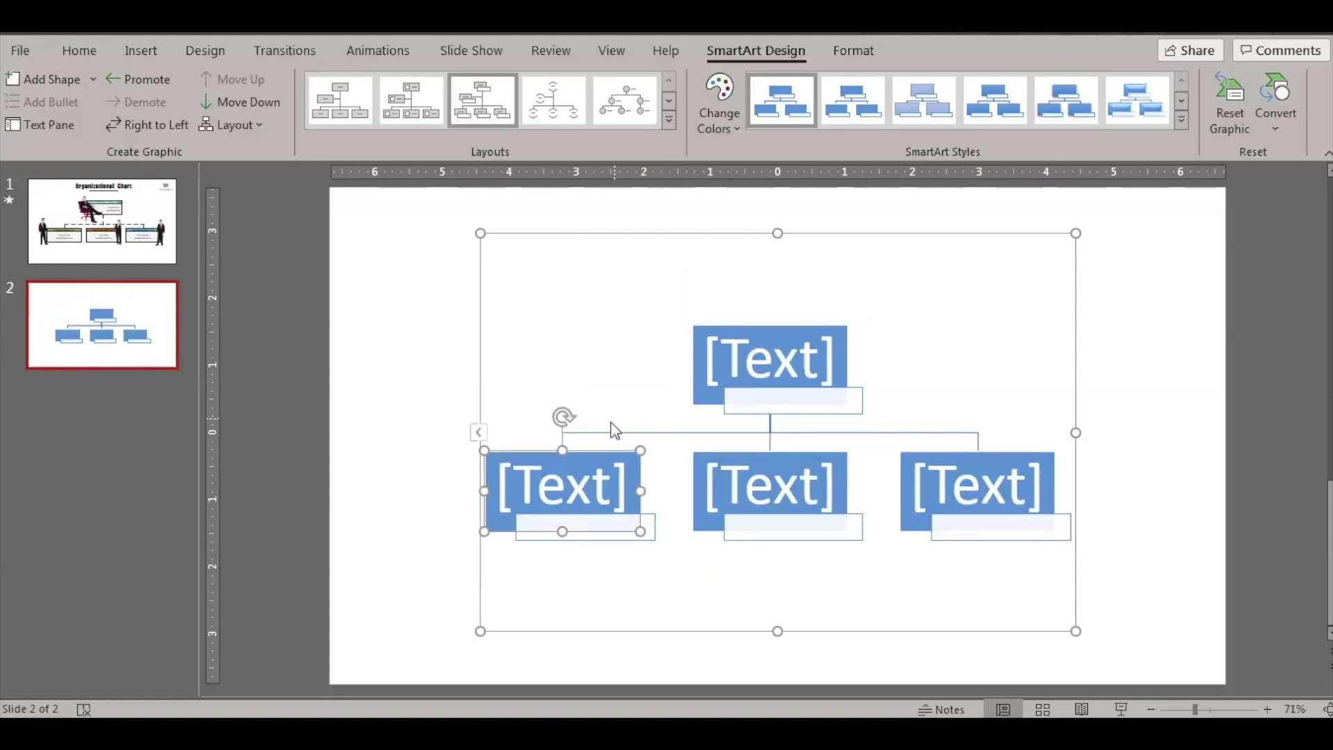
pyautogui.click(797, 342)
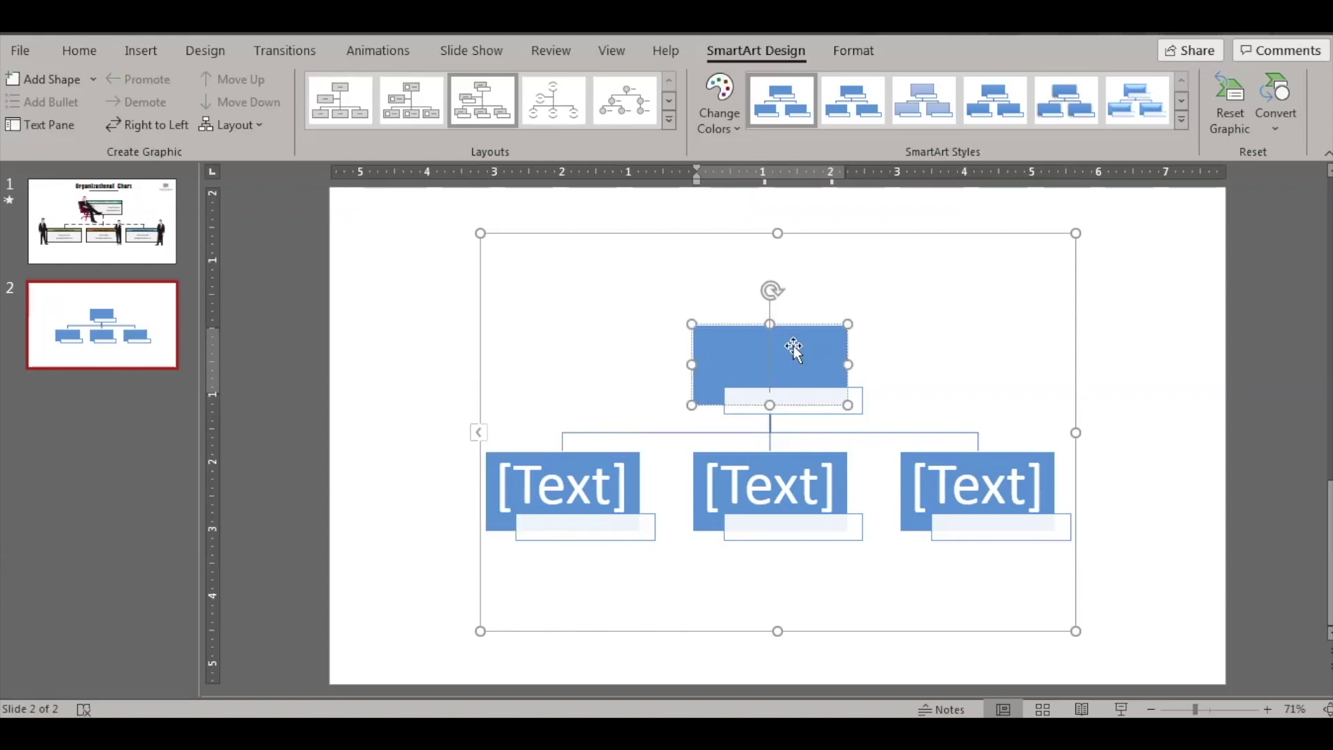
# - Type CEO in the top box and enter the CEO's full name in the name box beneath
pyautogui.write('CEO')
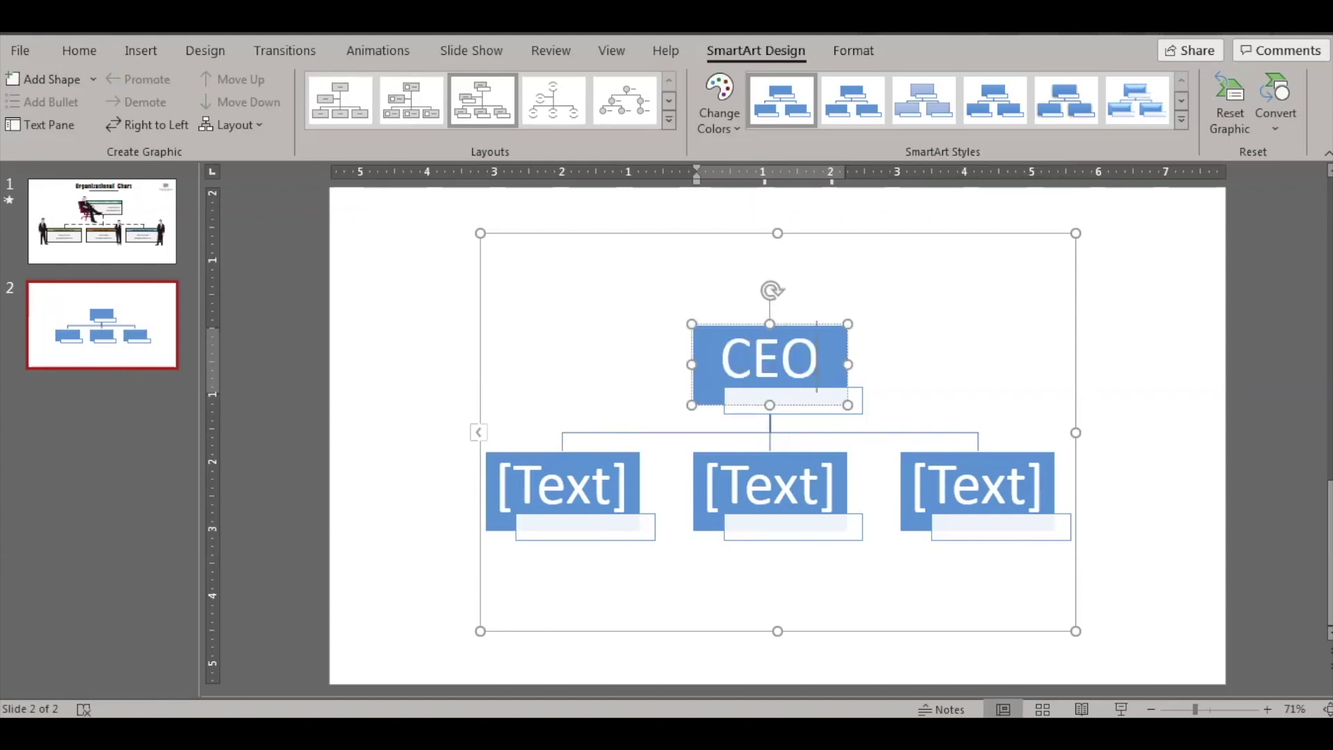
pyautogui.click(795, 404)
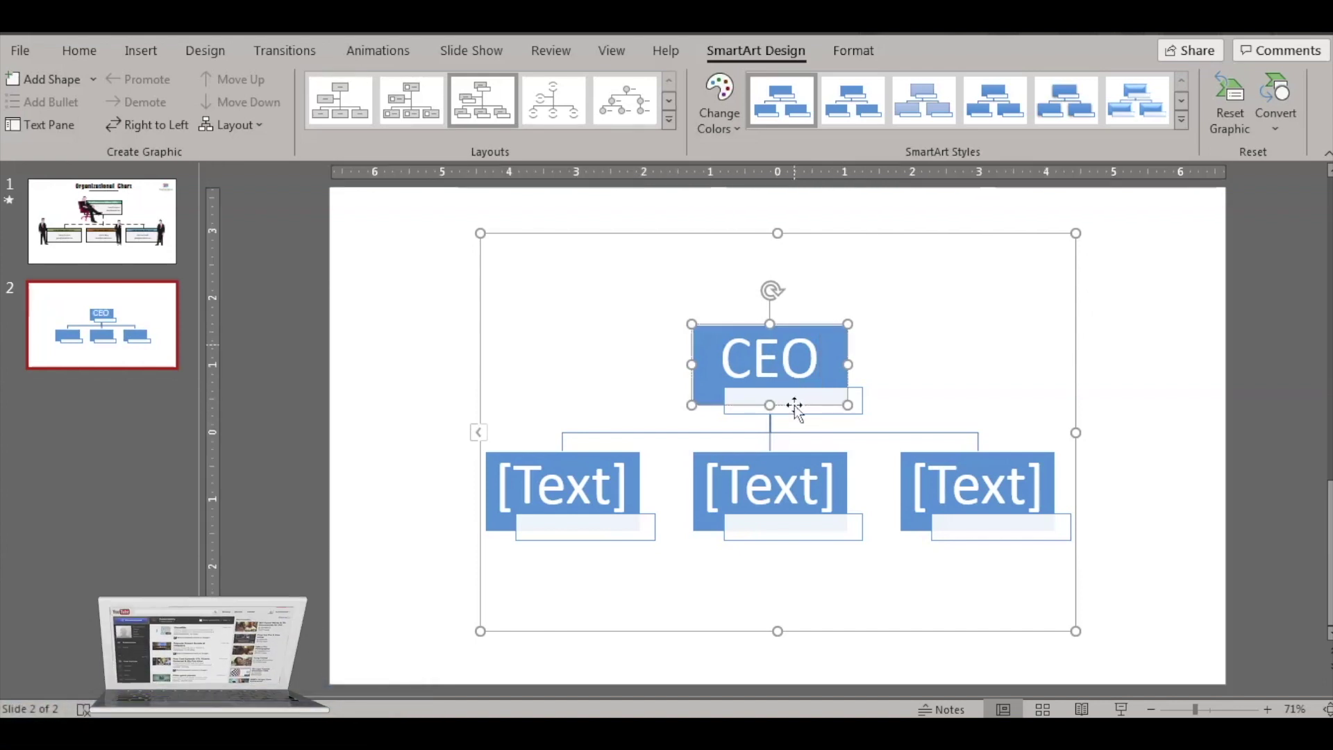
pyautogui.click(861, 405)
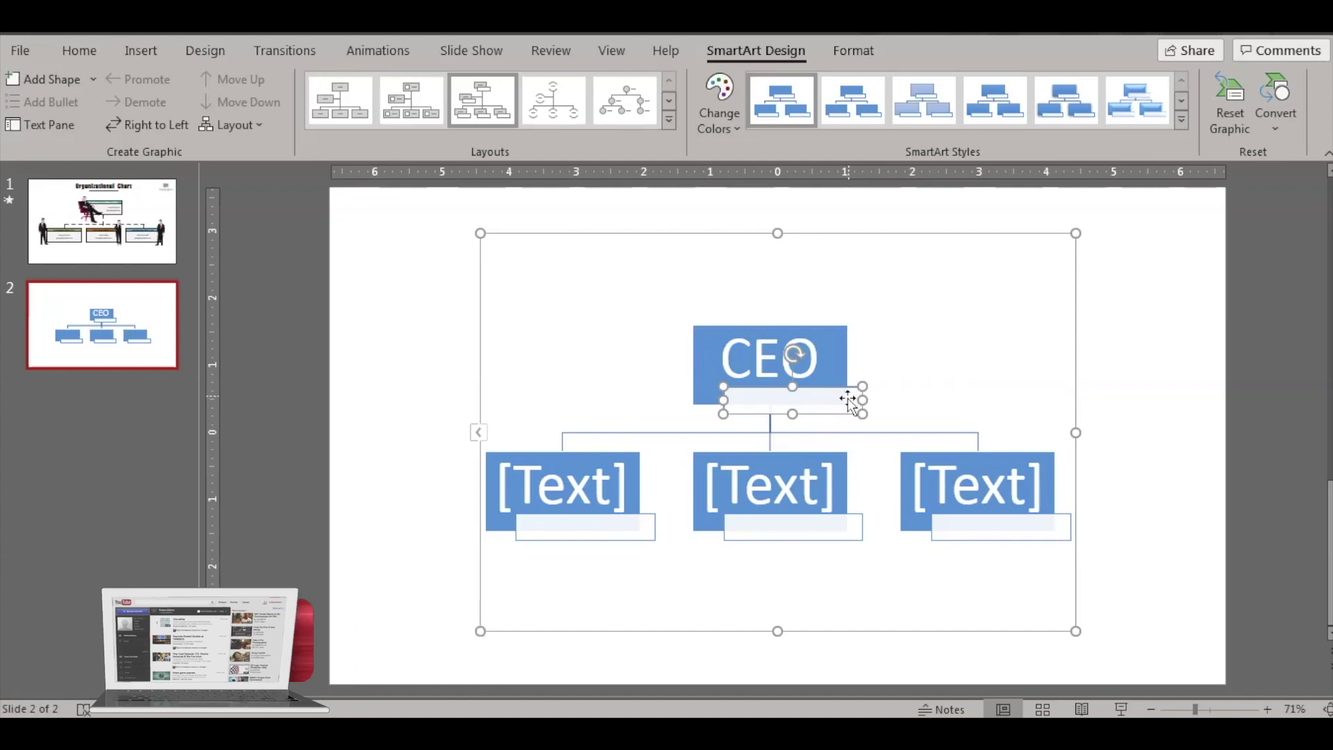
pyautogui.rightClick(824, 394)
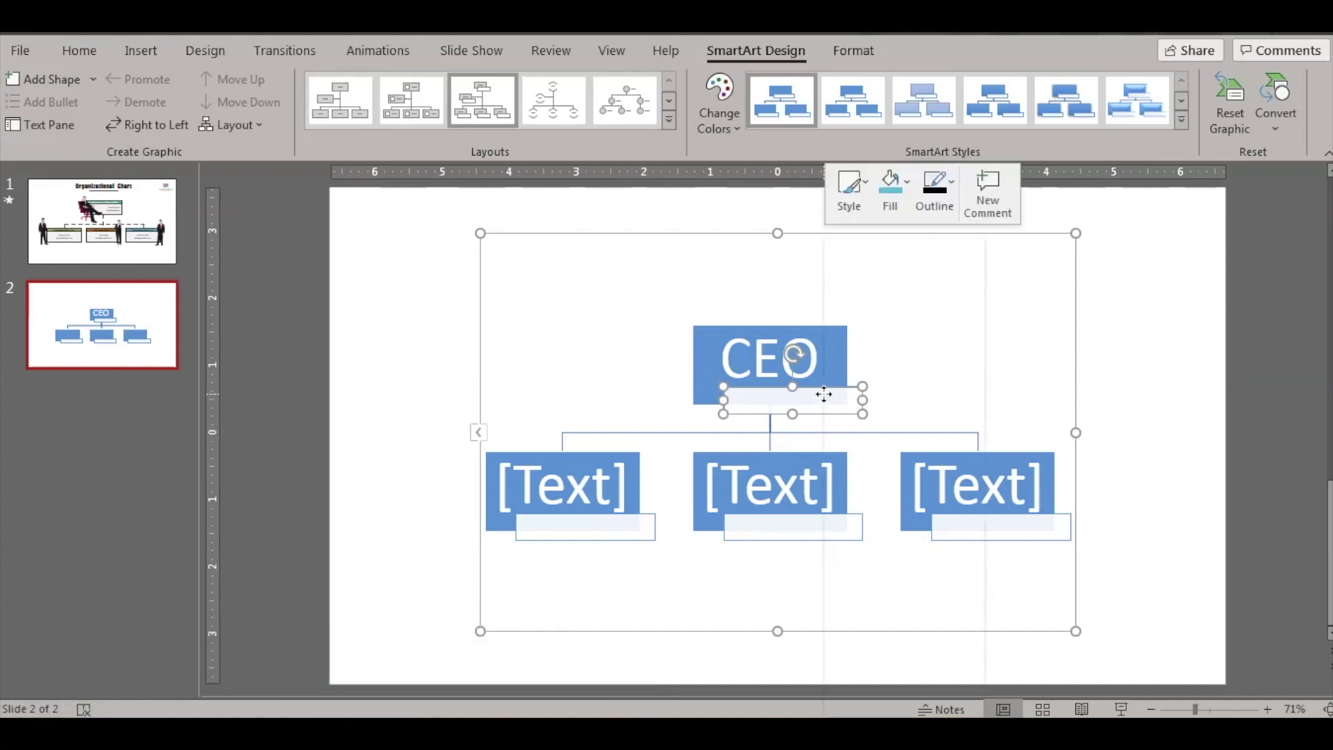
pyautogui.click(903, 377)
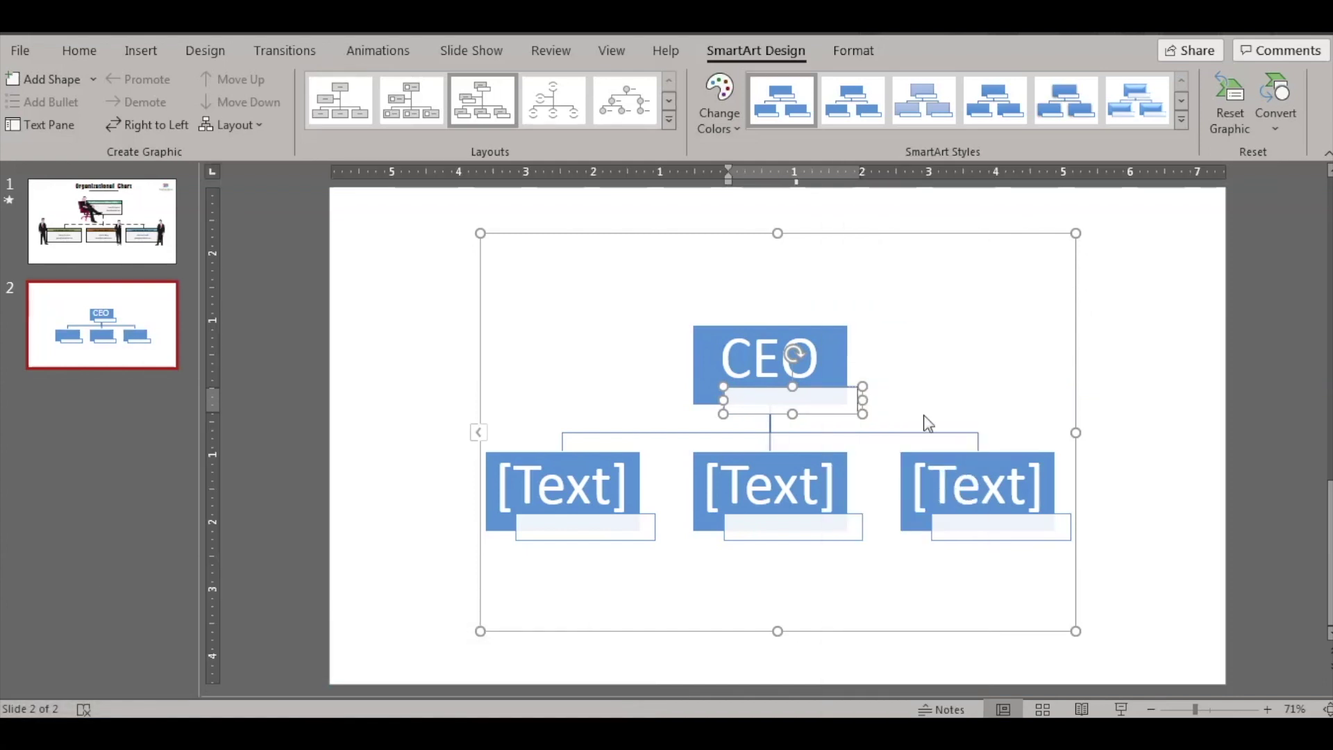
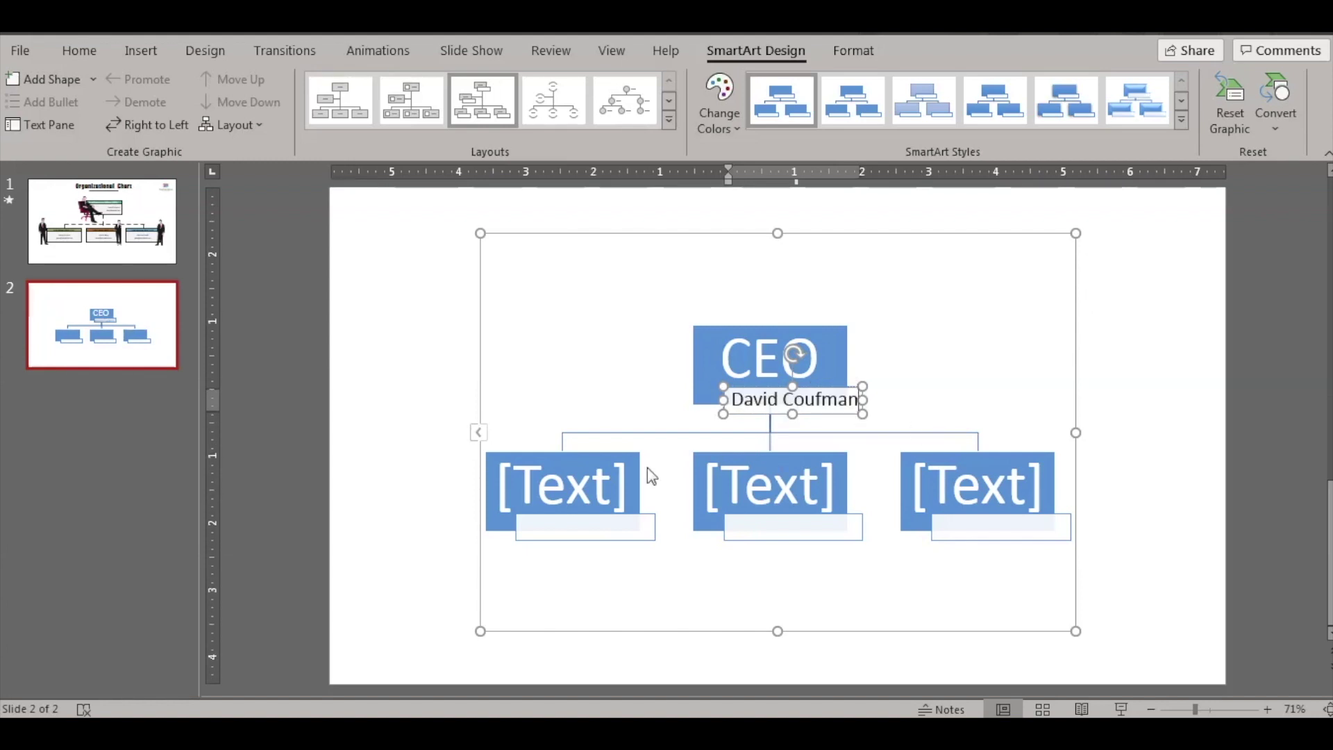
# - Label the three boxes under CEO as COO, CIO and CSO
pyautogui.click(595, 476)
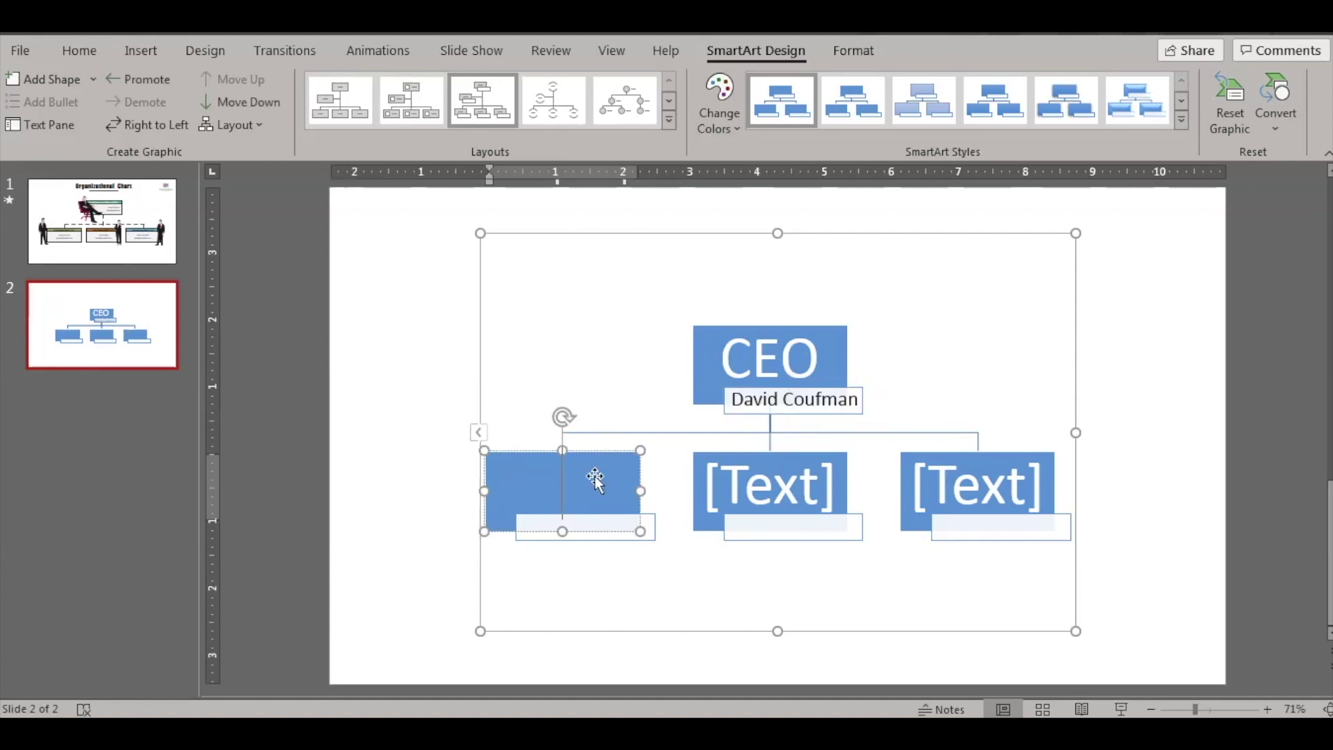
pyautogui.write('COO')
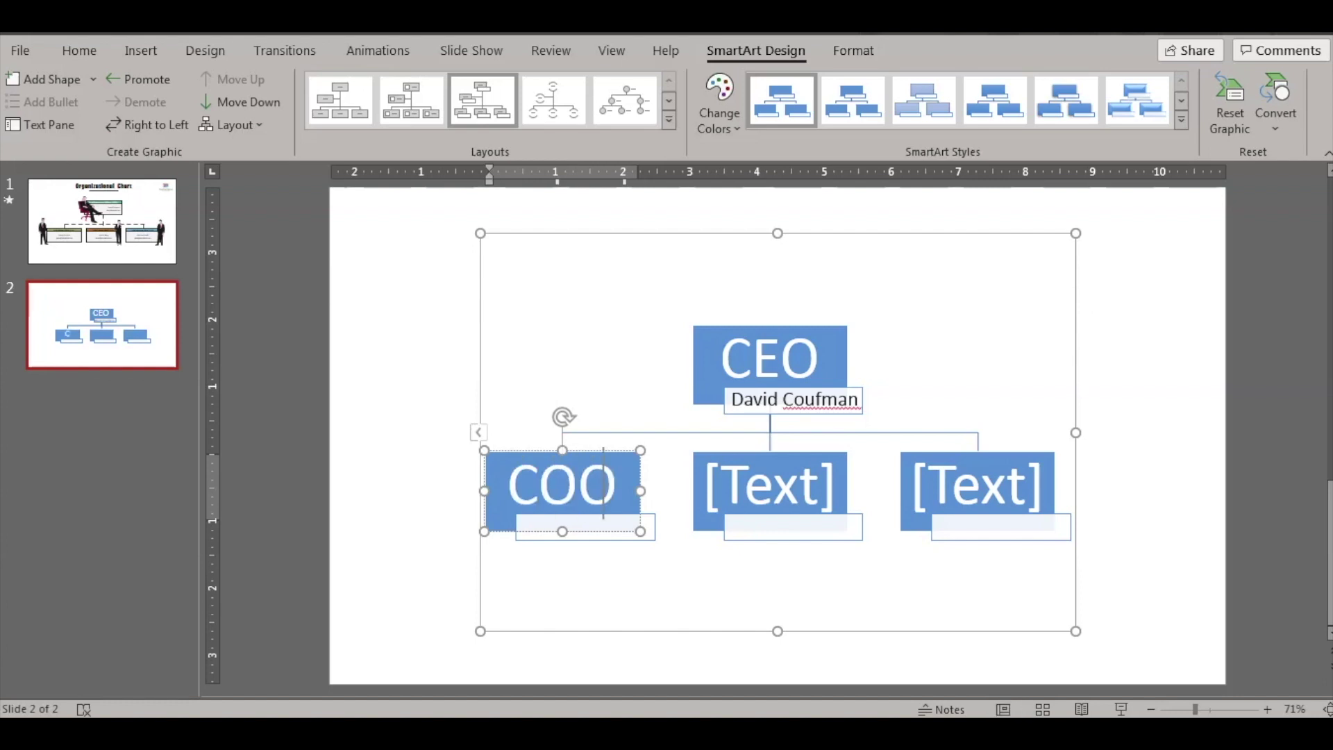
pyautogui.click(767, 479)
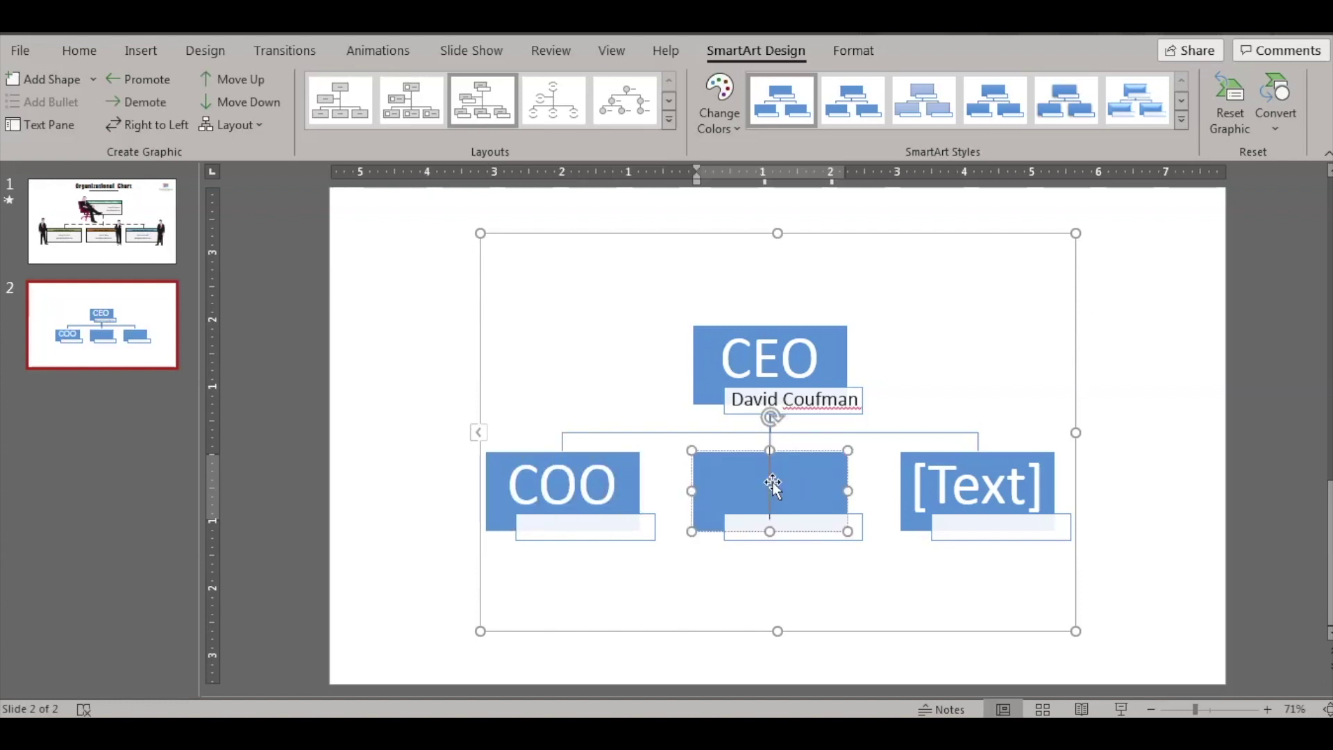
pyautogui.write('CIO')
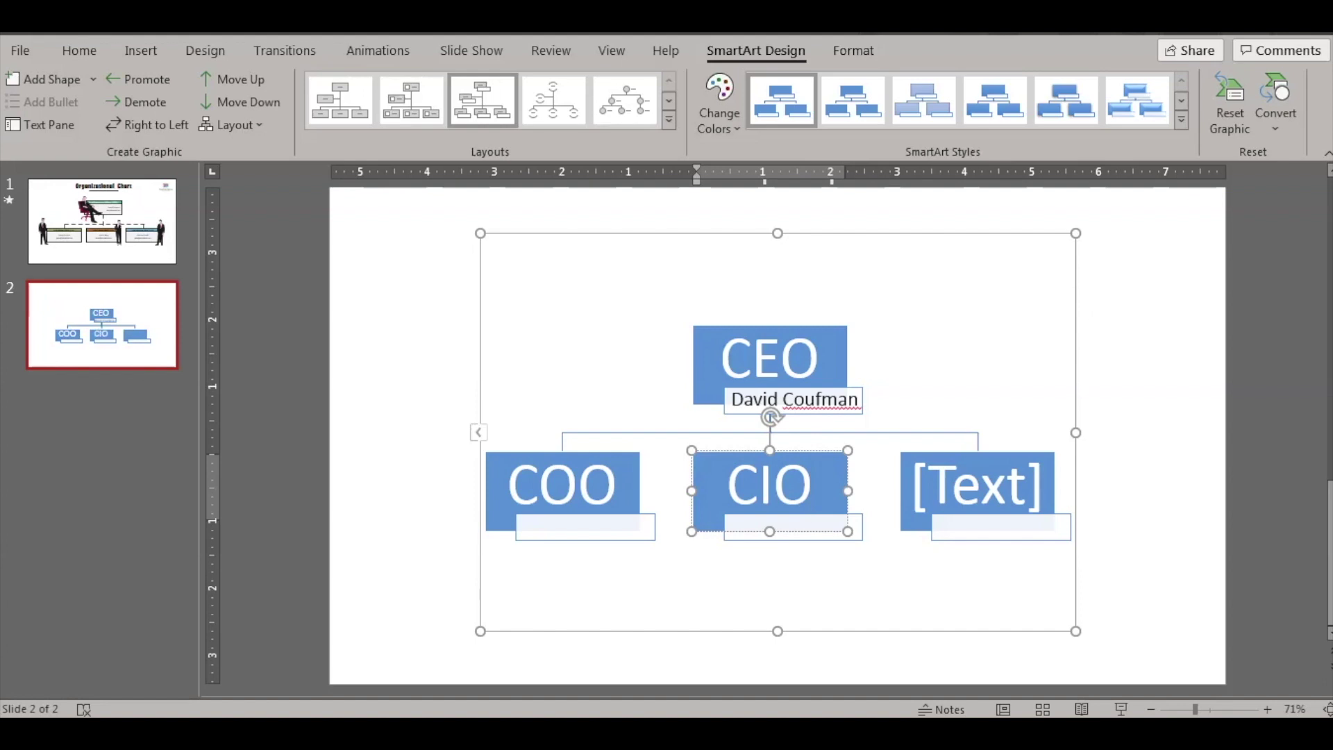
pyautogui.click(914, 511)
pyautogui.write('CSO')
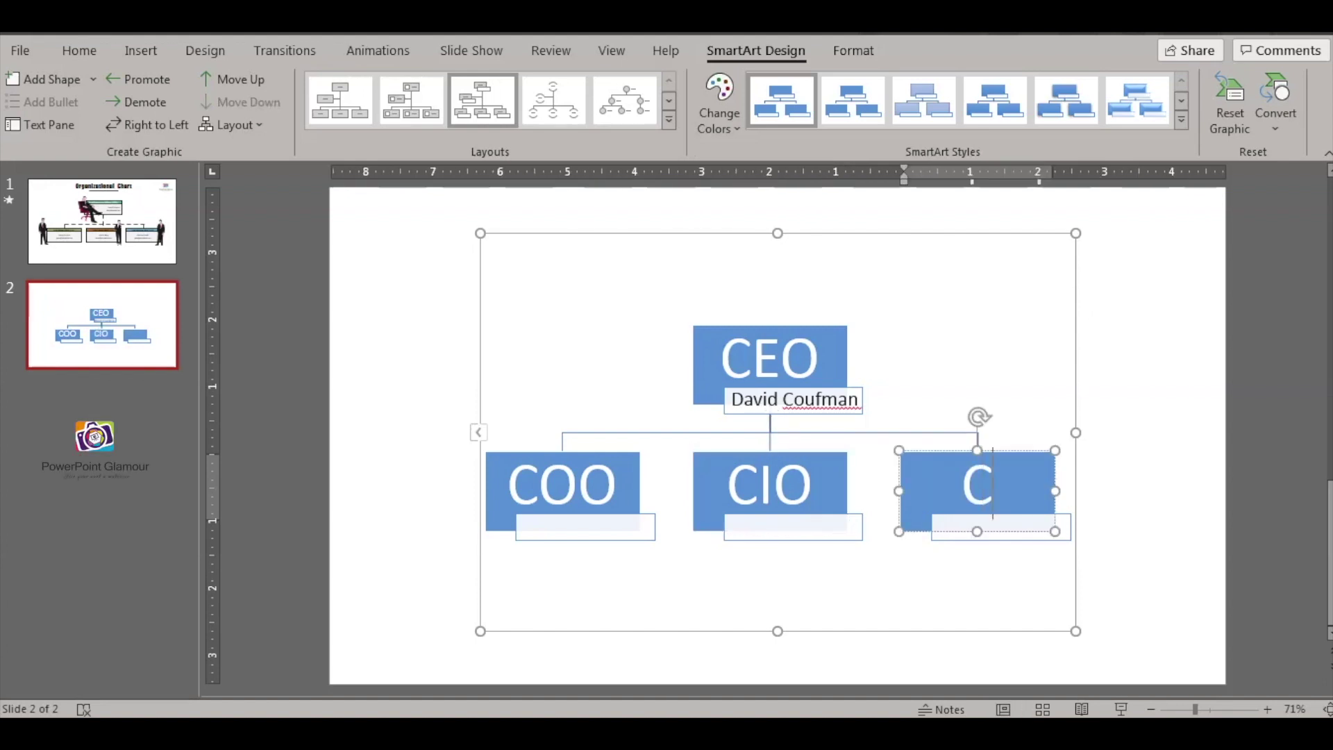
pyautogui.click(1129, 494)
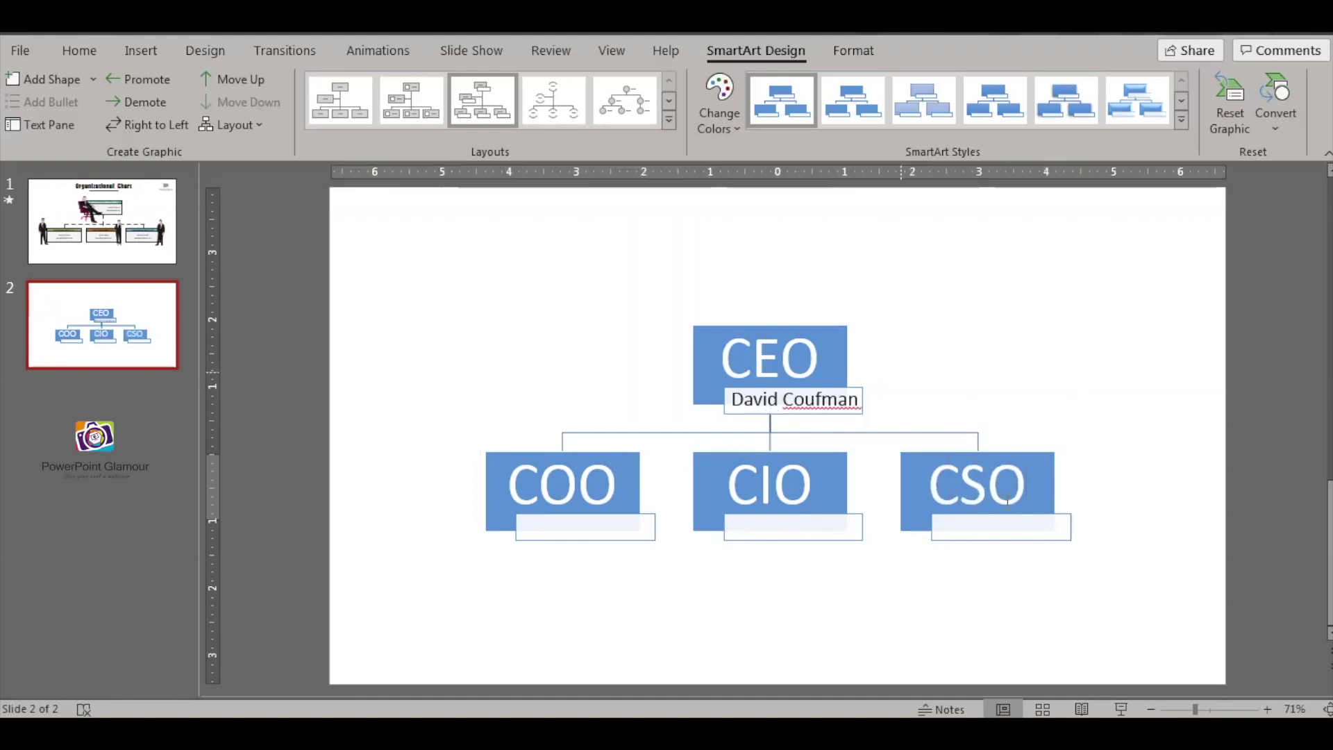
# - Enter each person's name in the name boxes under COO and CIO
pyautogui.click(635, 517)
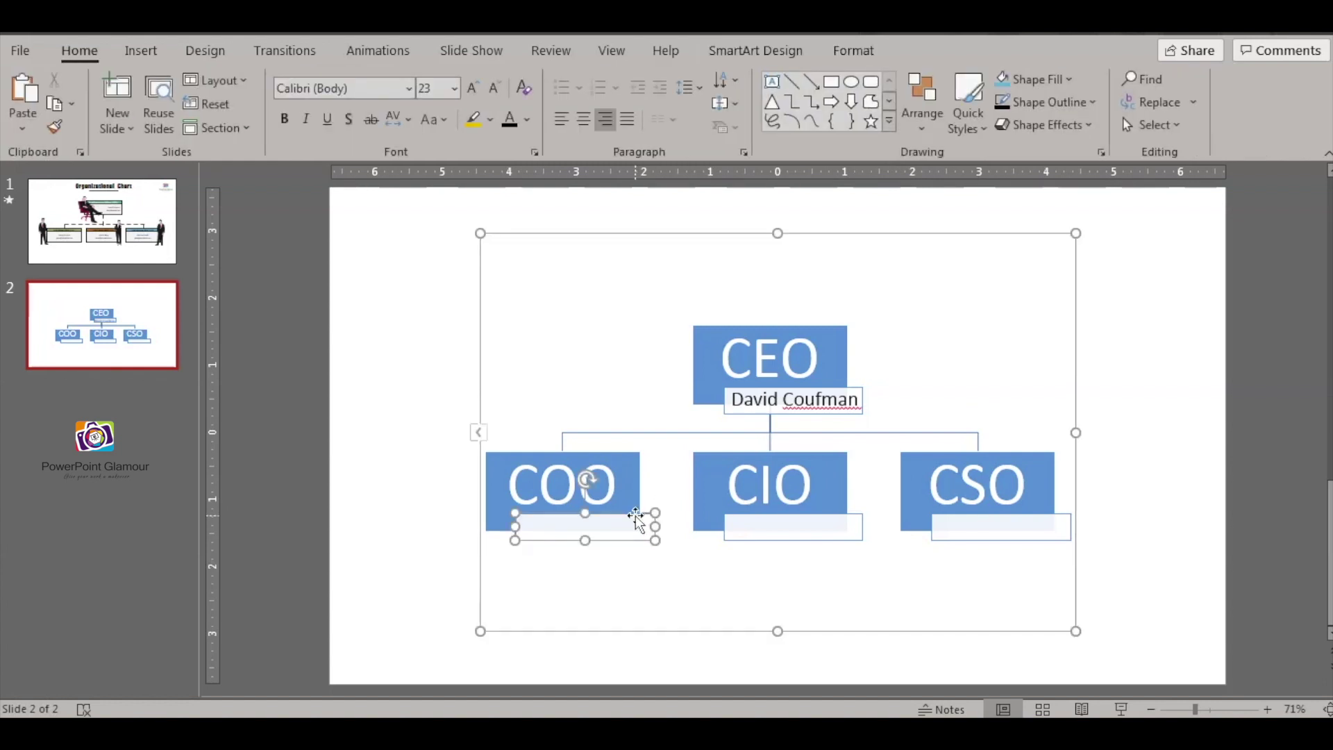
pyautogui.rightClick(635, 515)
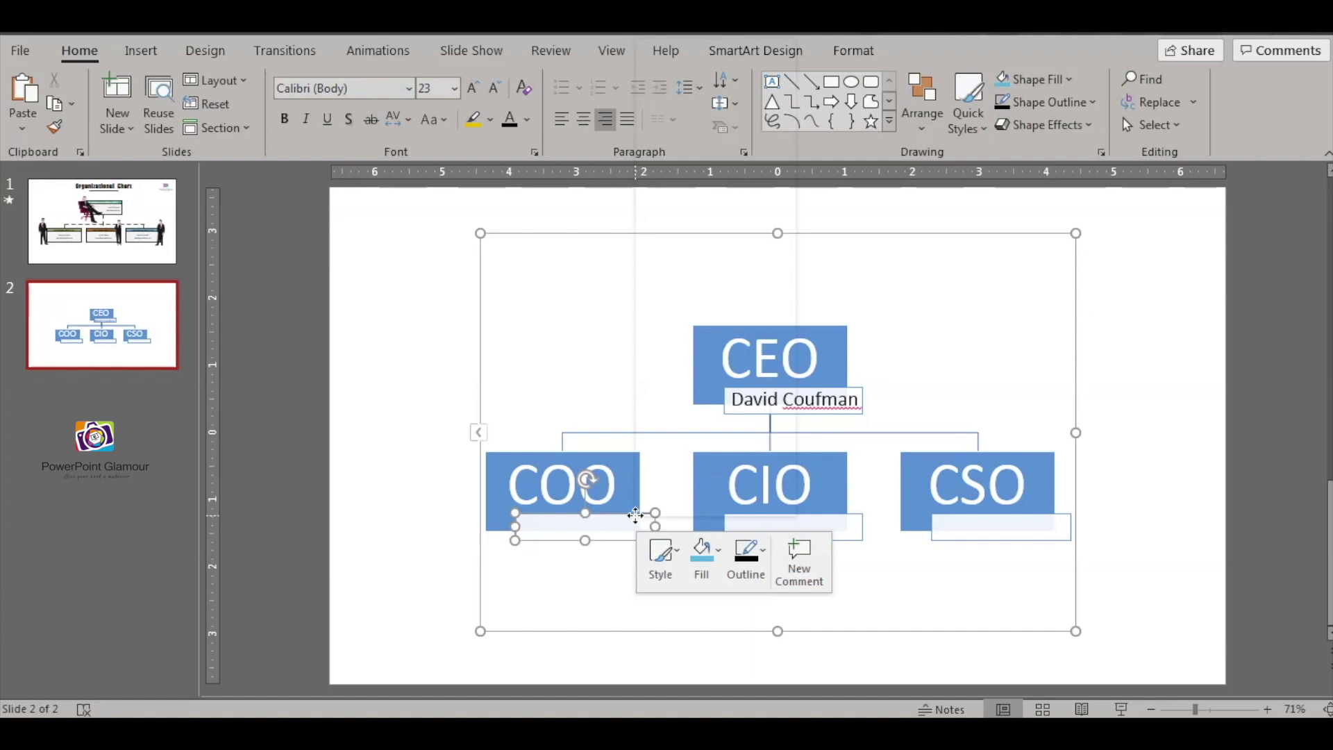
pyautogui.click(713, 177)
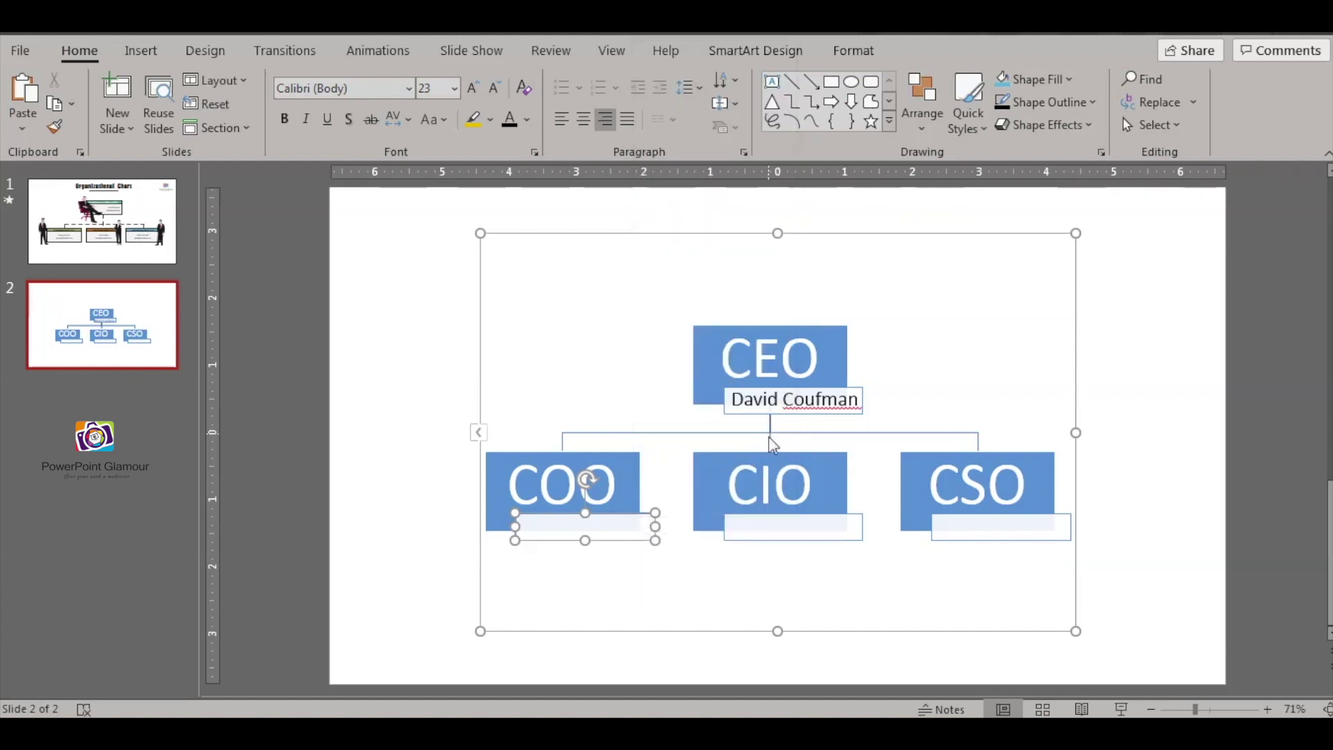
pyautogui.write('MAr')
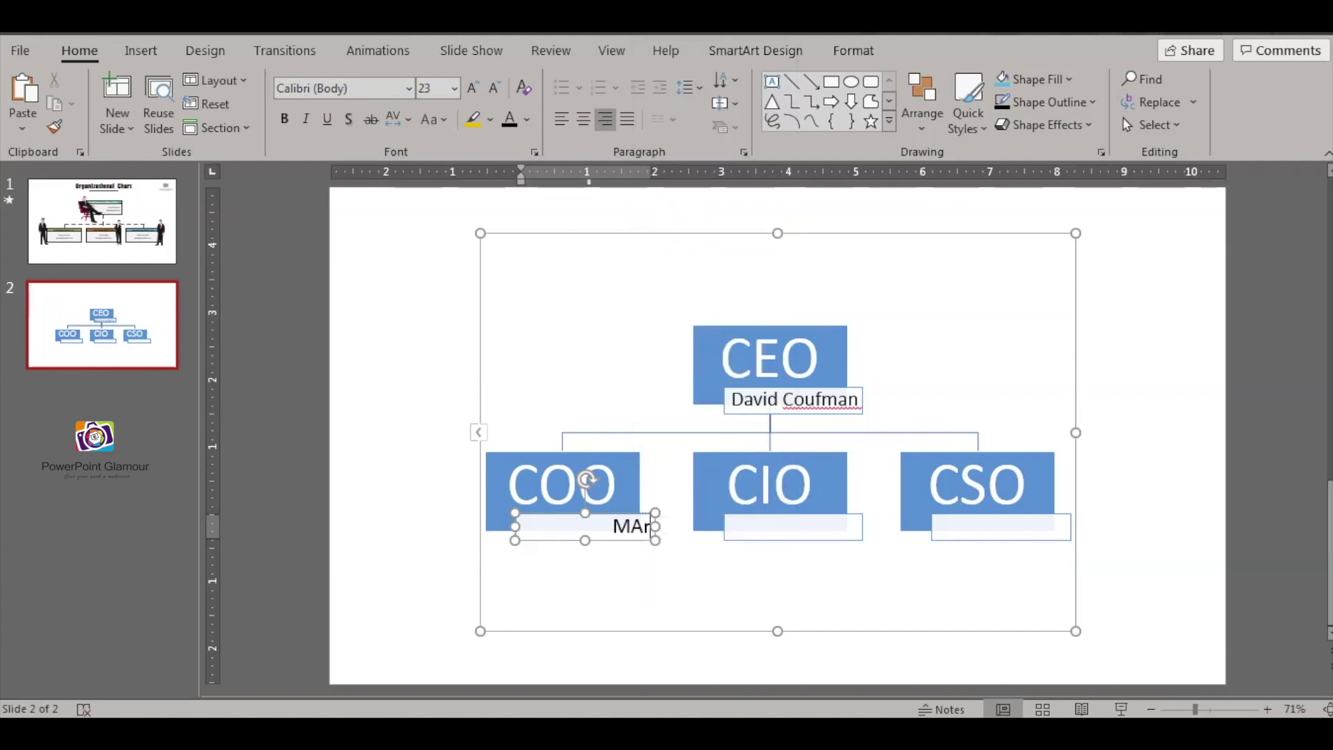
pyautogui.write('y Ann')
pyautogui.click(828, 515)
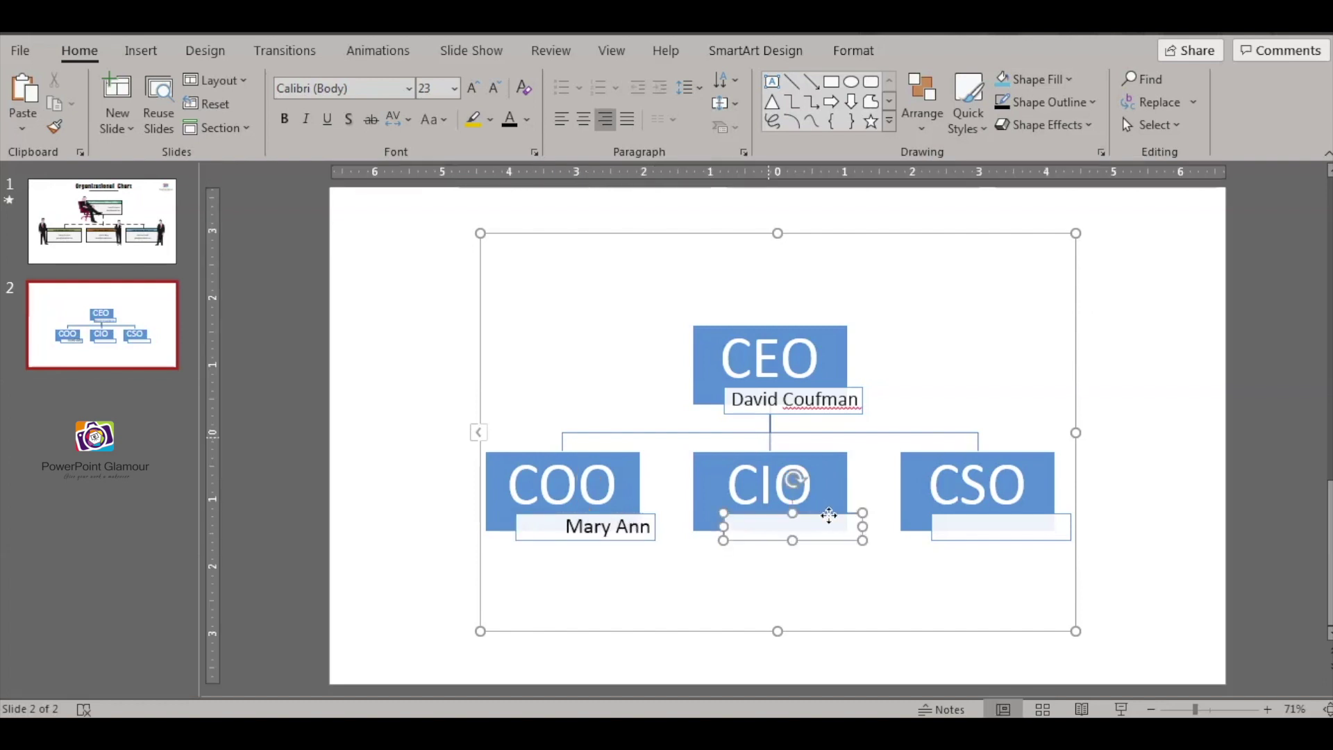
pyautogui.rightClick(835, 514)
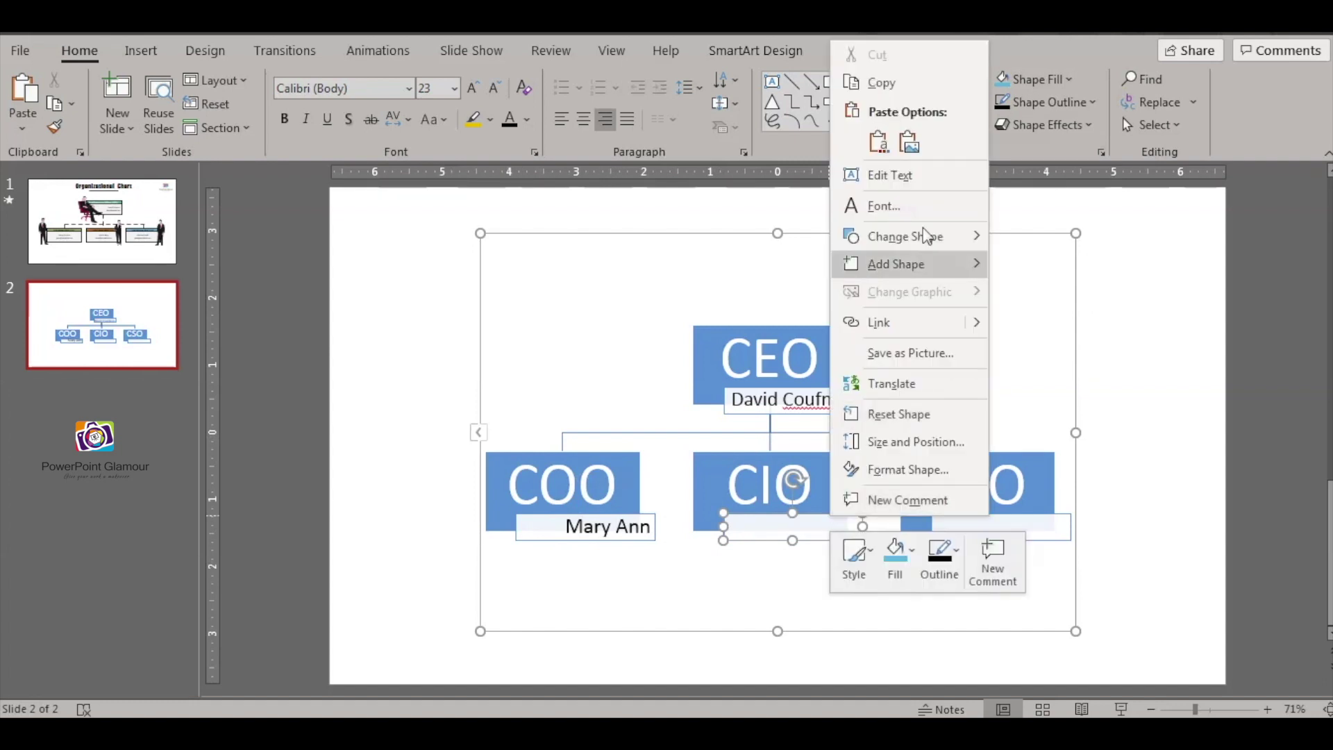
pyautogui.click(909, 172)
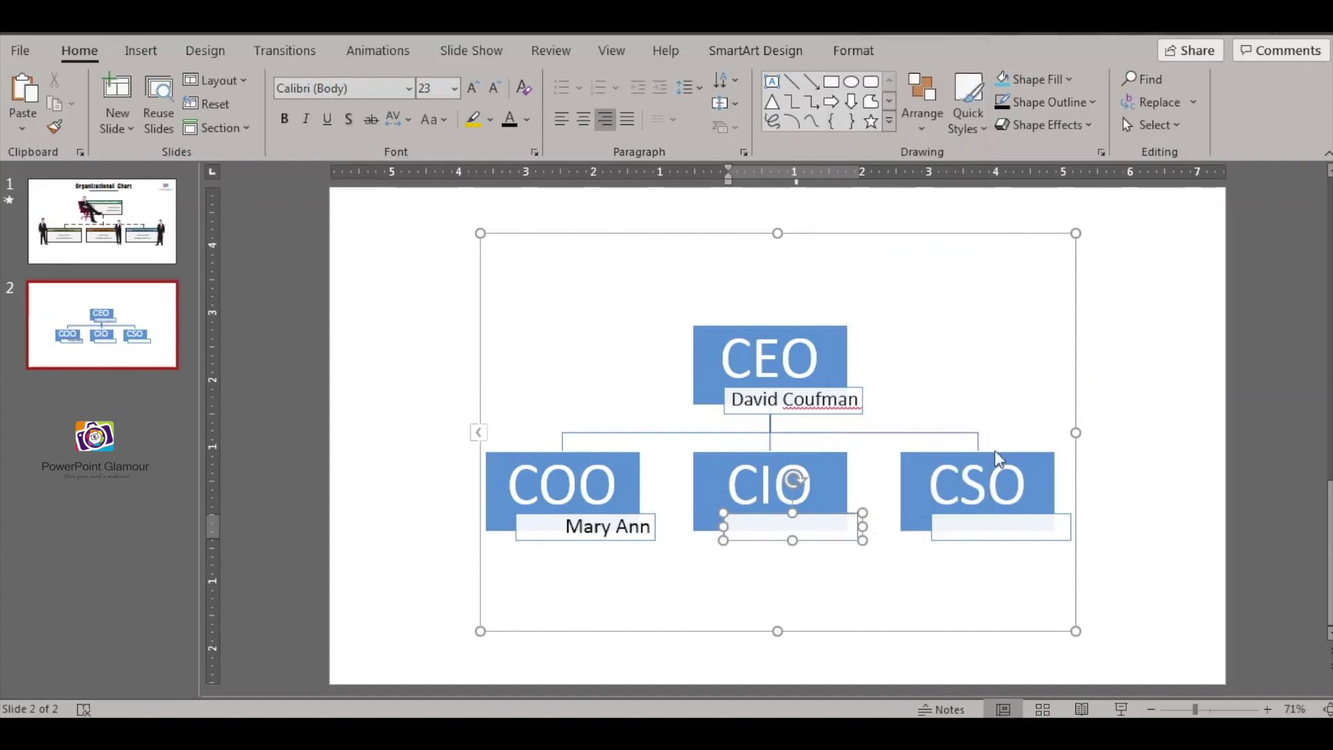
pyautogui.write('Juan Carlos')
# - Enter the person's name in the name box under CSO, then select the whole chart
pyautogui.click(1044, 522)
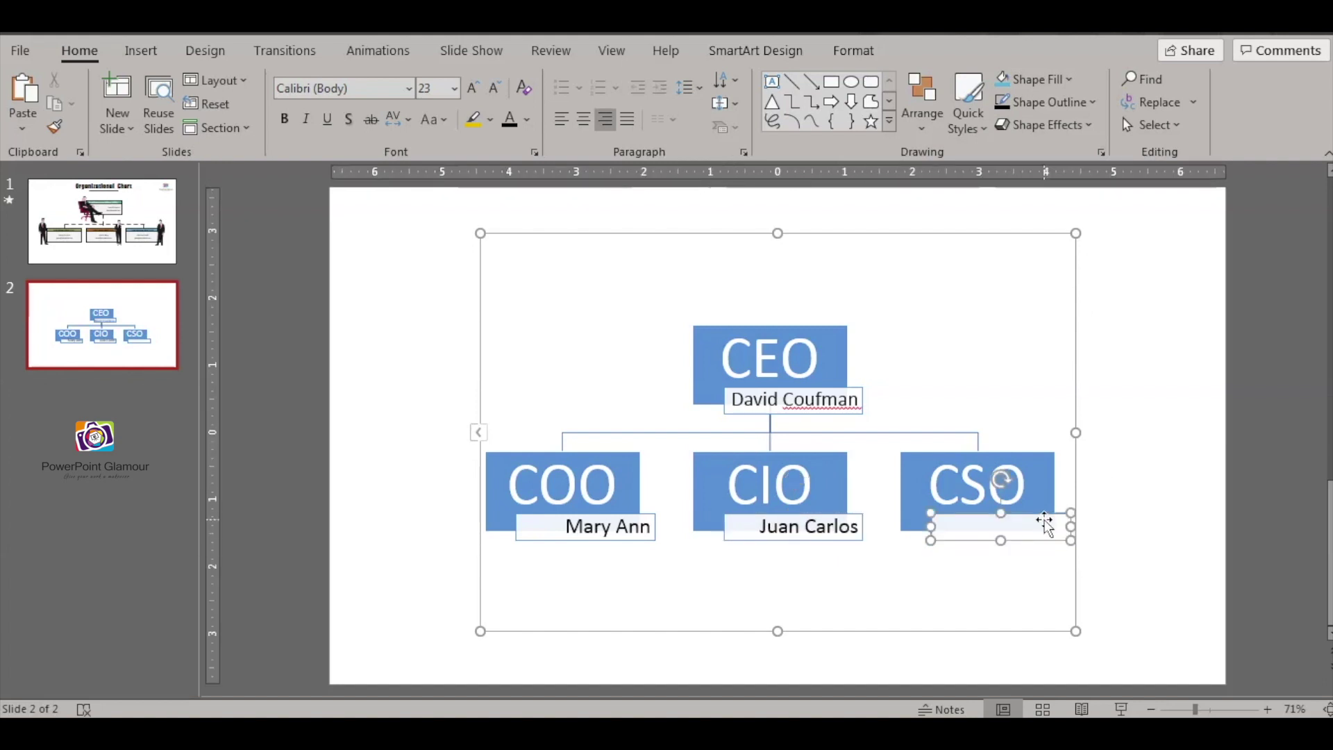
pyautogui.rightClick(1044, 520)
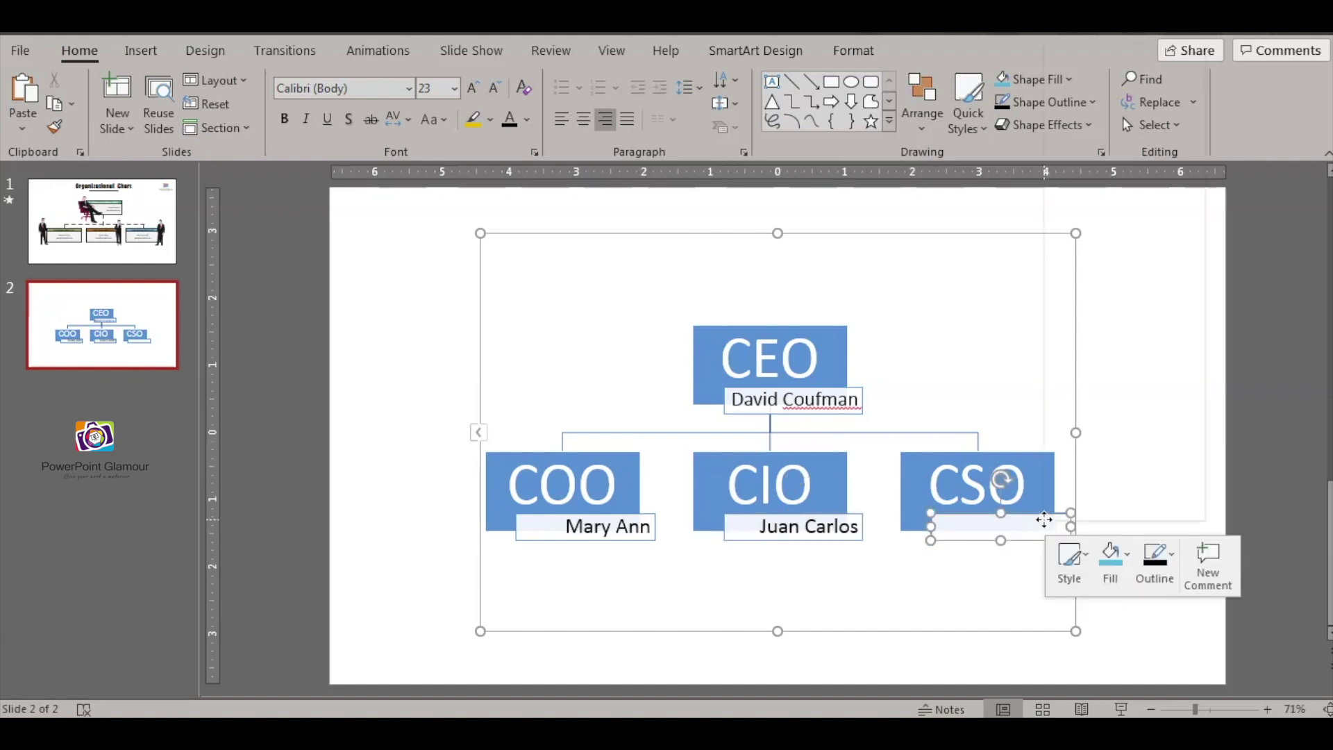
pyautogui.click(1144, 182)
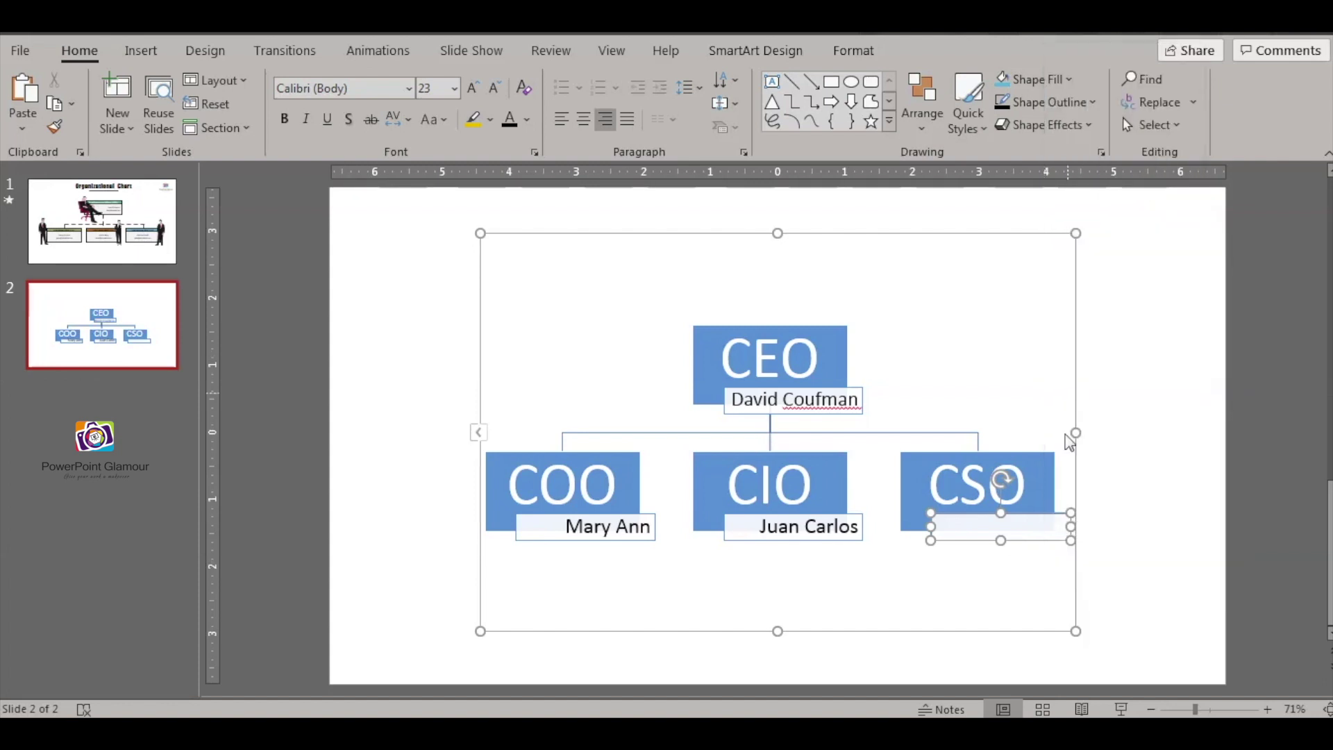
pyautogui.write('Nuwan')
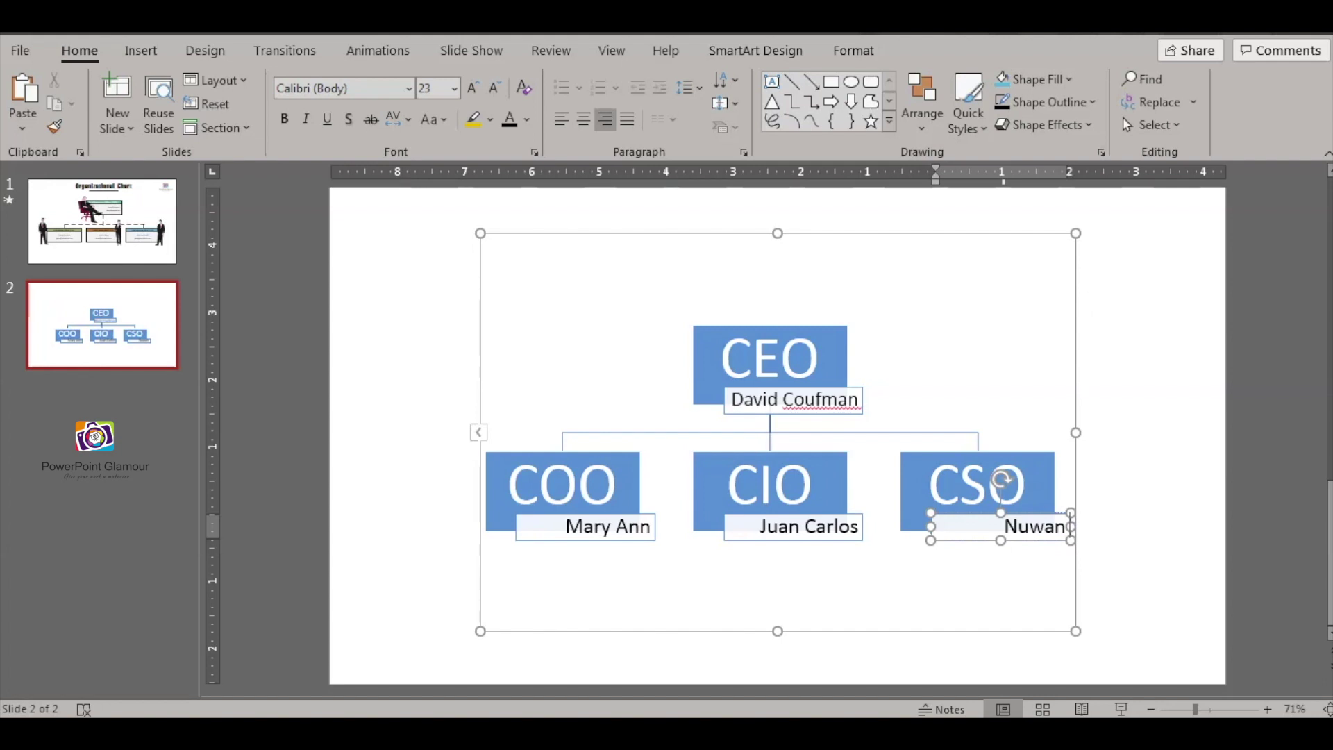
pyautogui.write(' P')
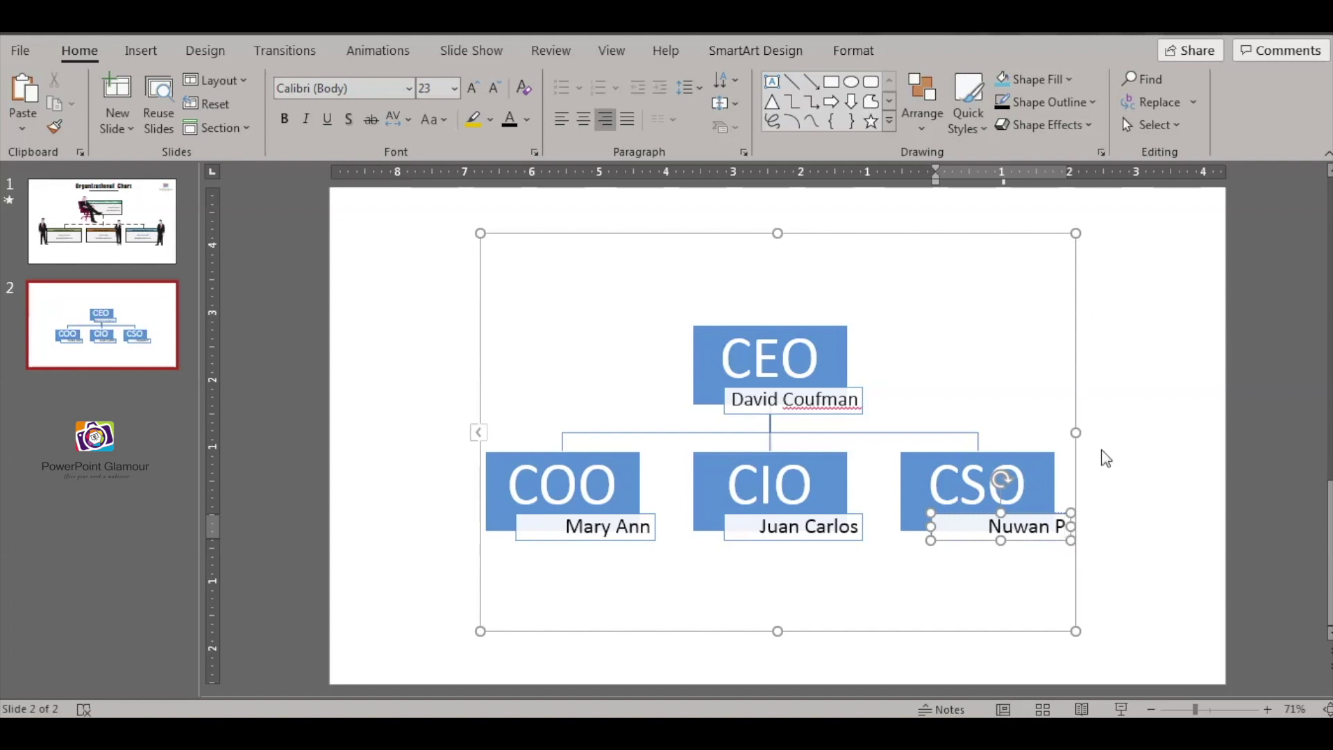
pyautogui.click(1117, 451)
pyautogui.click(769, 319)
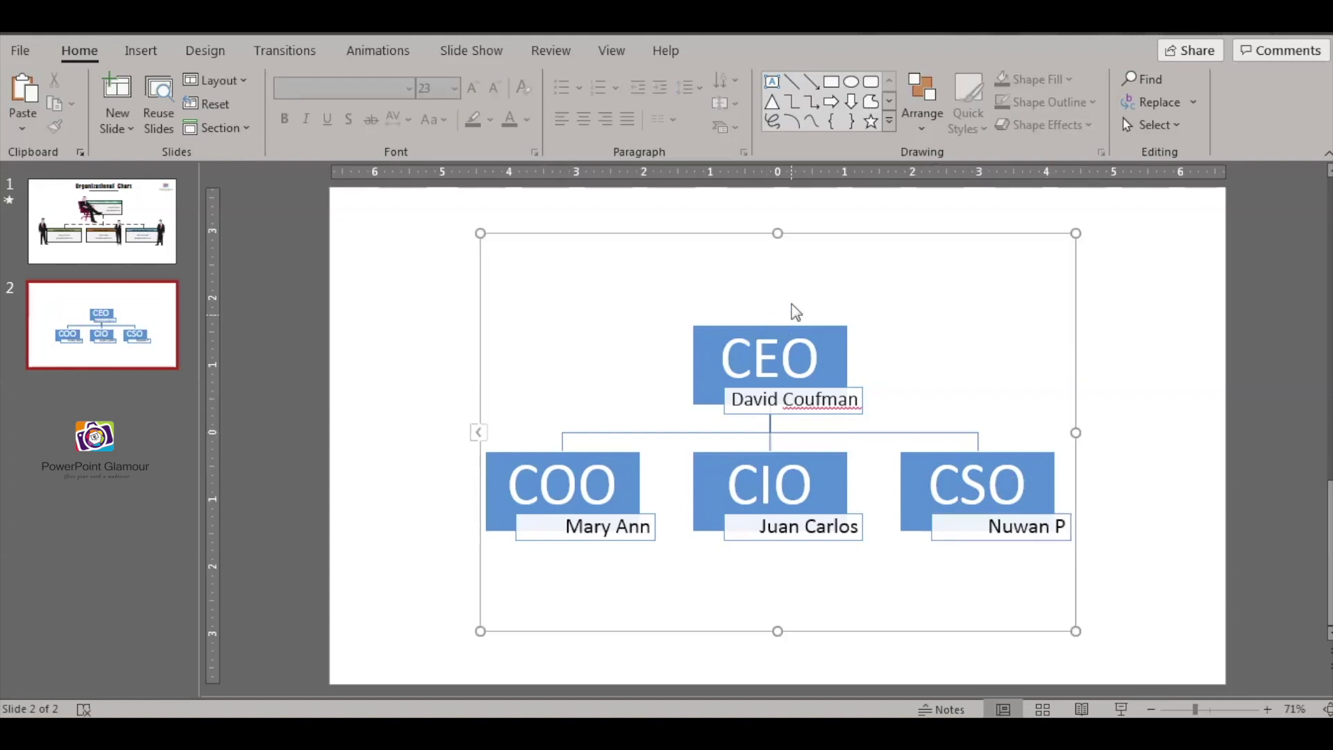
# - Move the org chart up and left, then add a new box below COO
pyautogui.moveTo(807, 232); pyautogui.dragTo(785, 199)
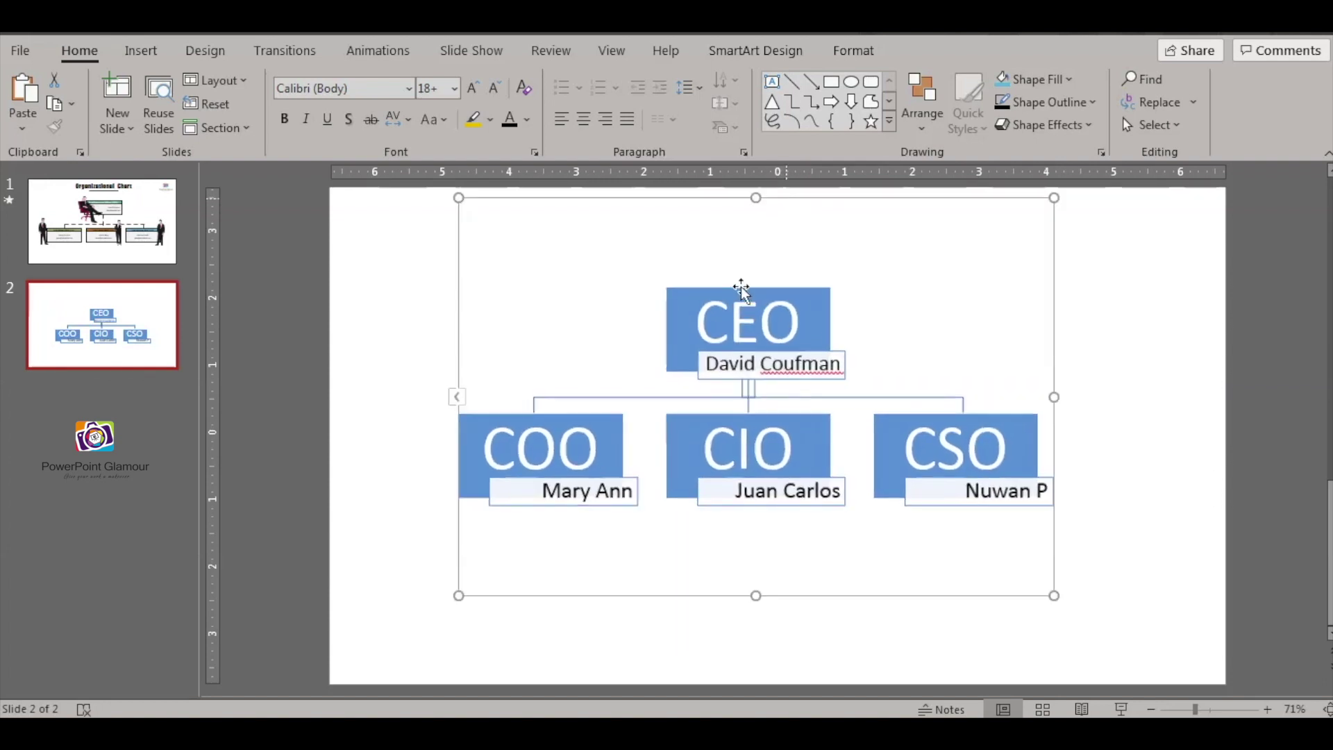
pyautogui.click(590, 418)
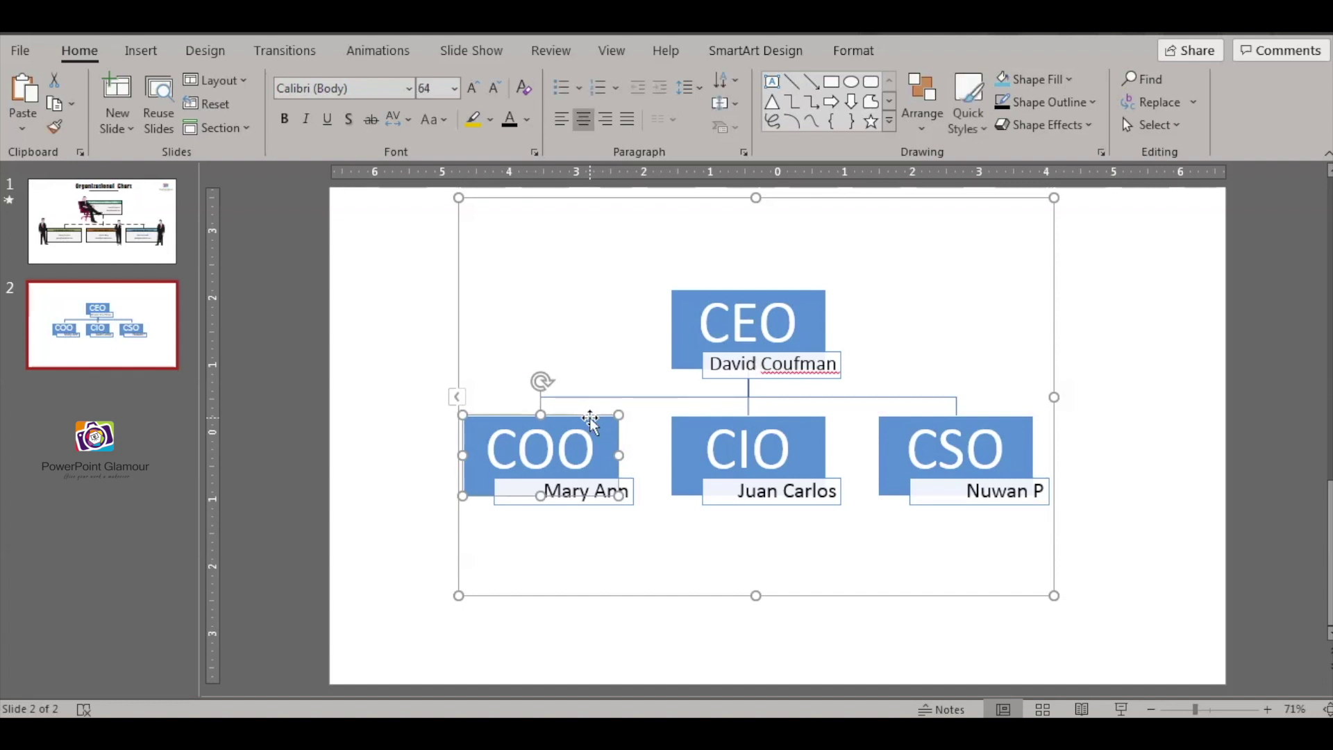
pyautogui.rightClick(590, 420)
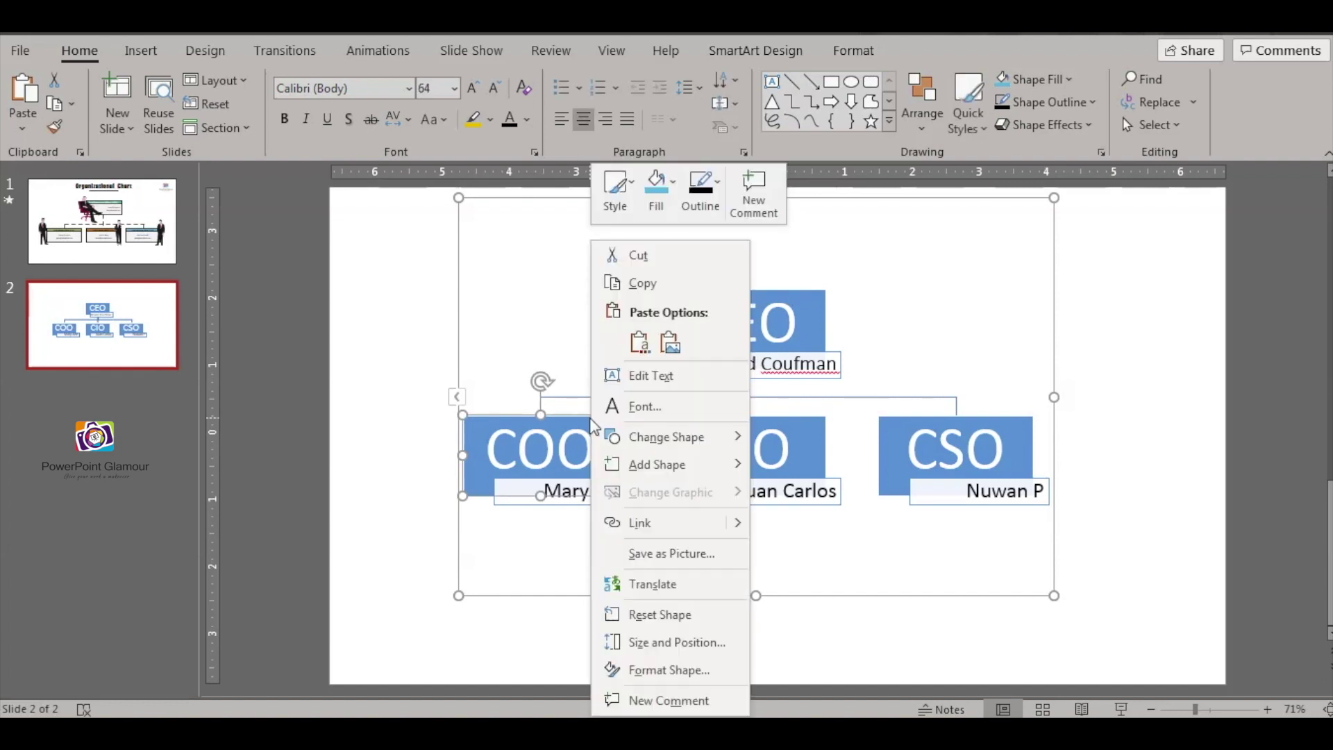
pyautogui.click(678, 466)
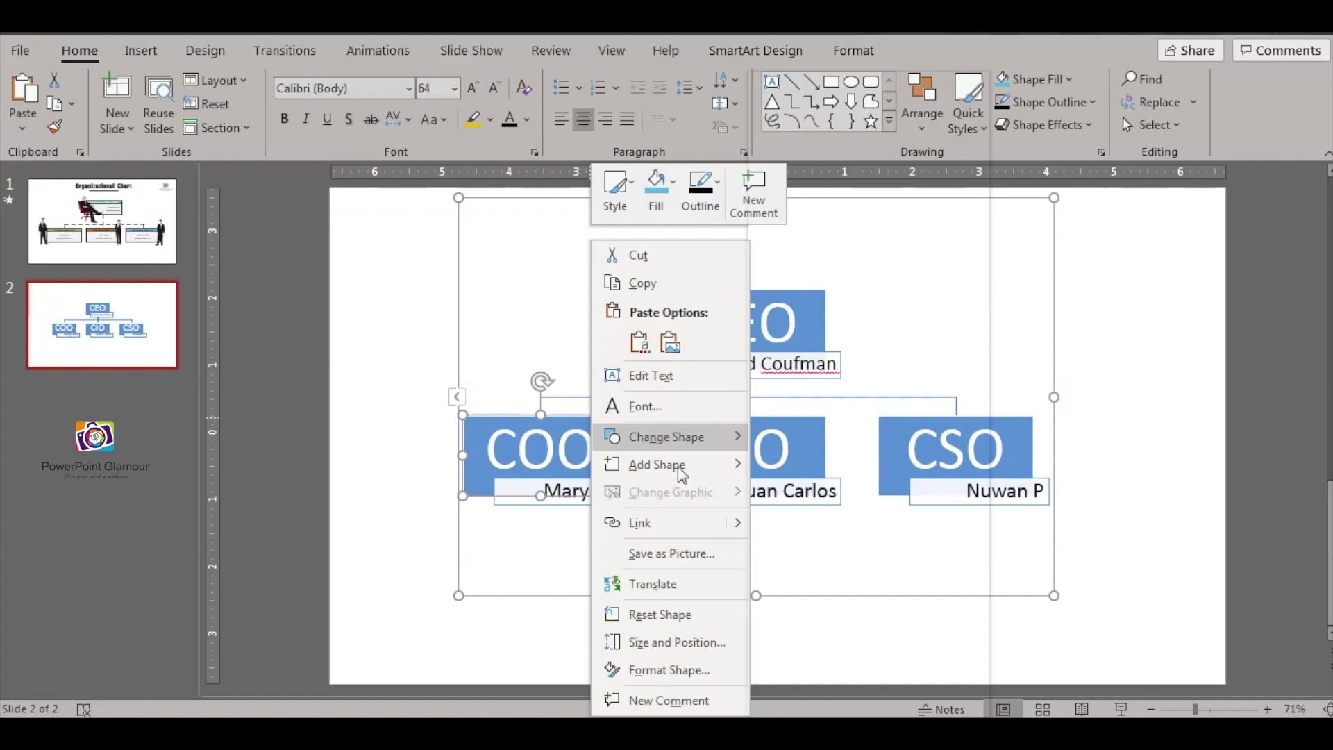
pyautogui.press('Right')
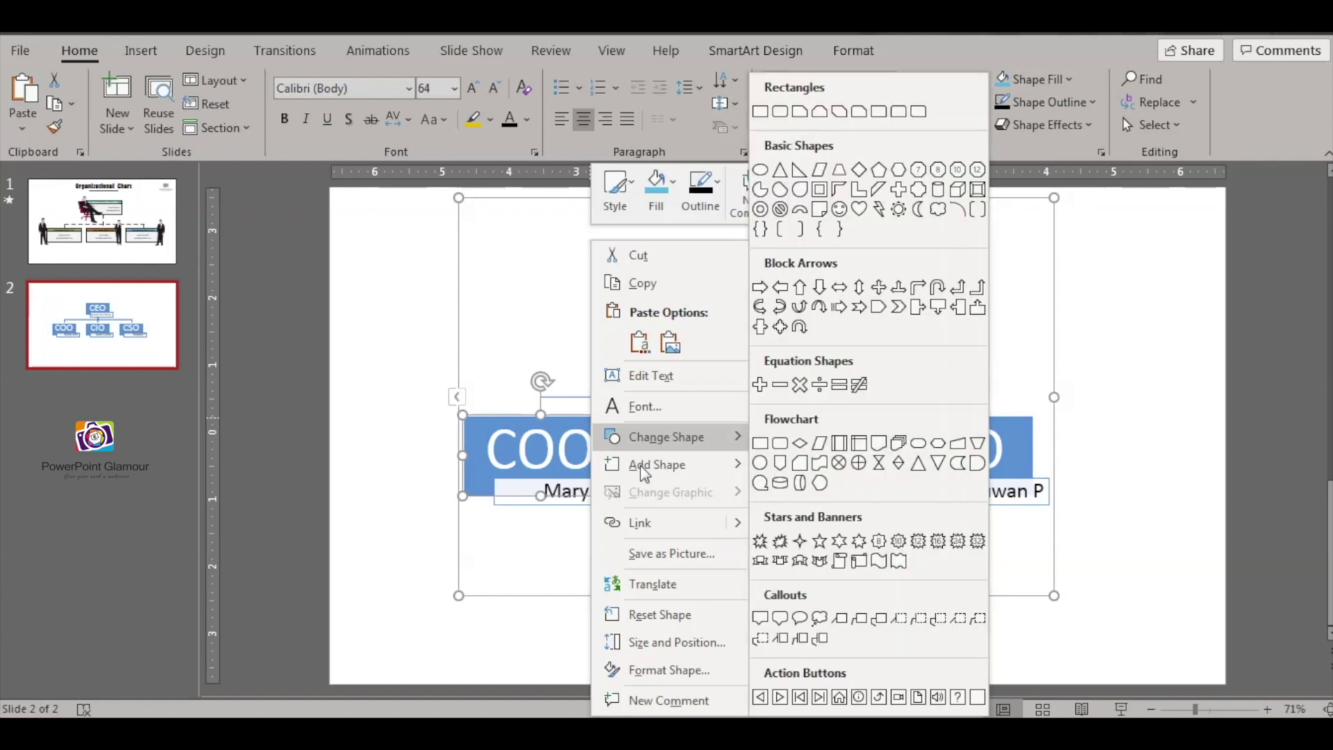
pyautogui.moveTo(657, 472)
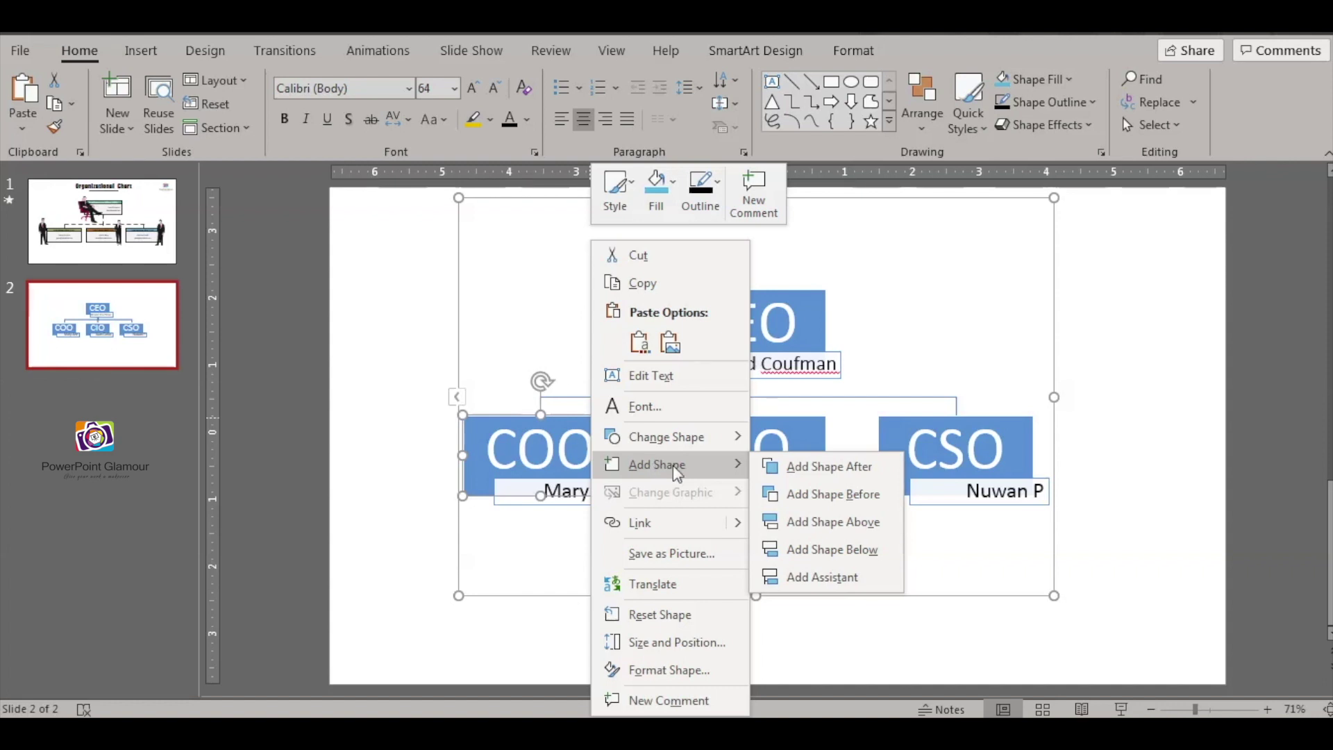
pyautogui.click(838, 554)
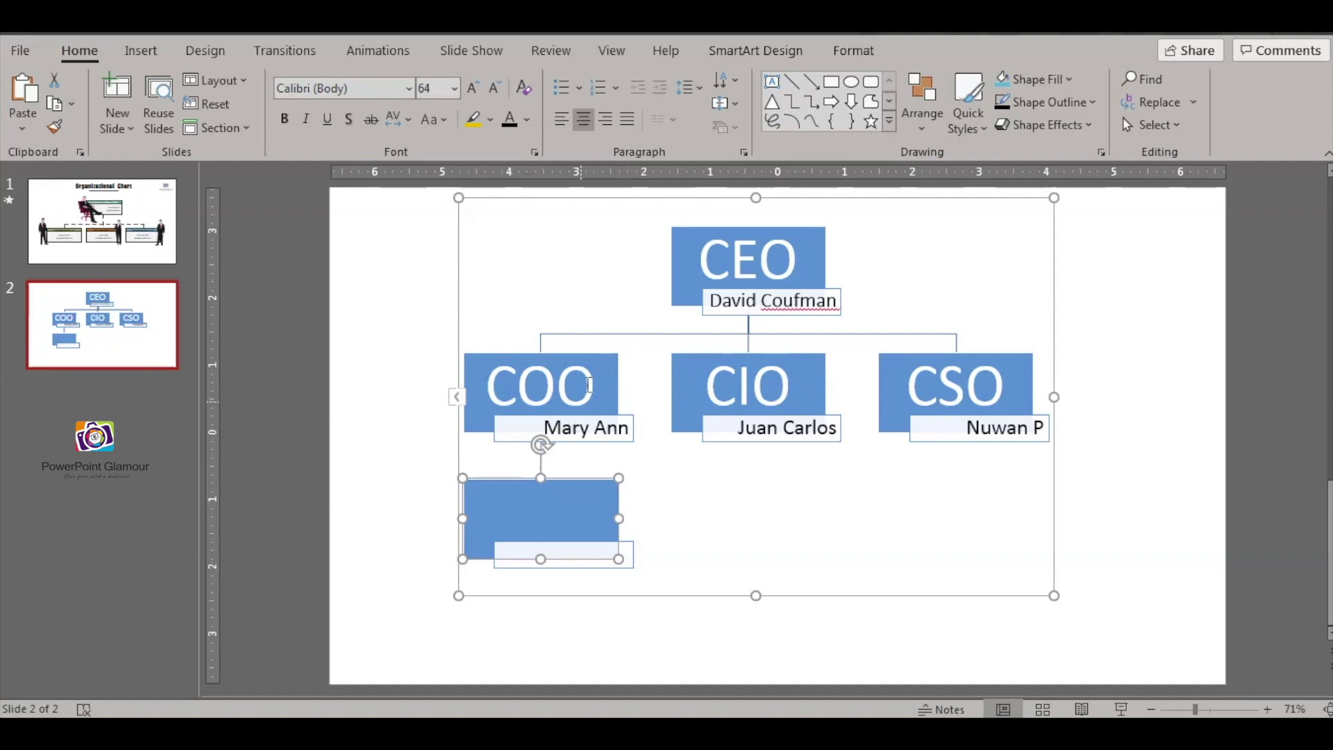
# - Add a second subordinate box under COO
pyautogui.click(599, 359)
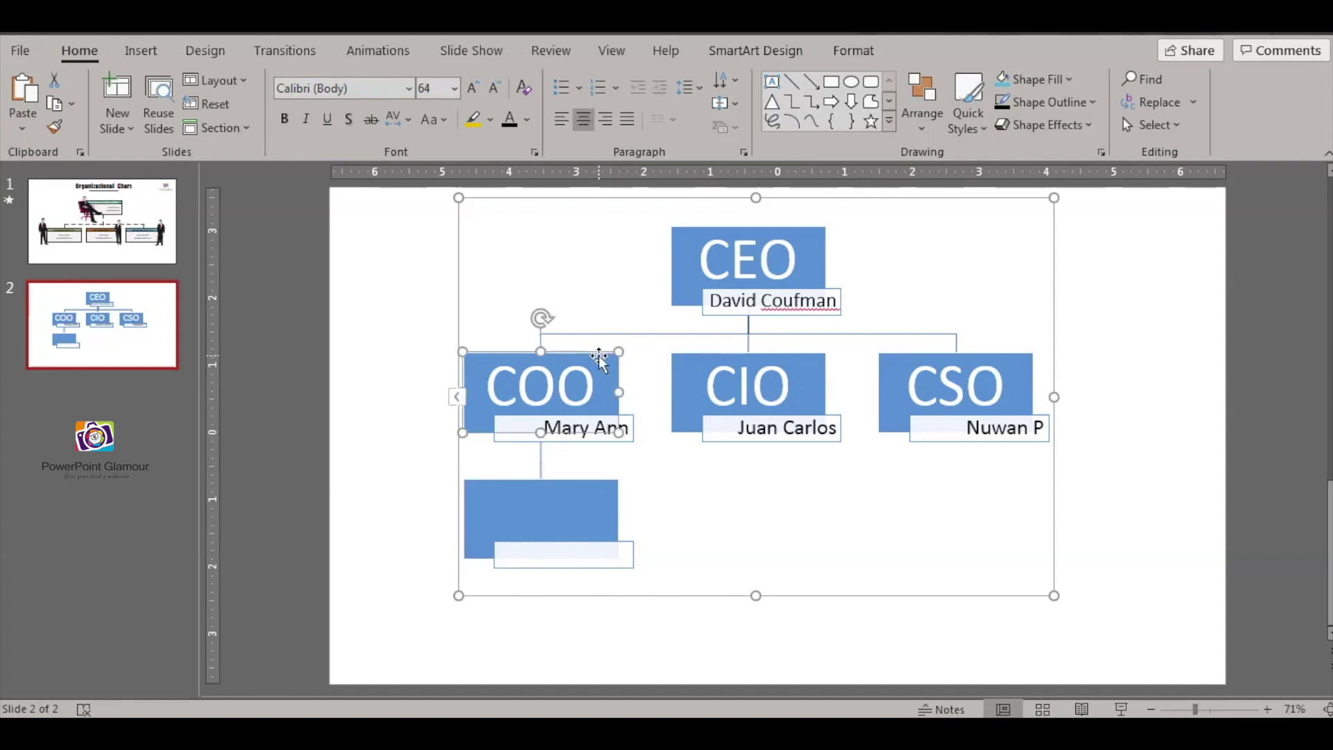
pyautogui.rightClick(599, 356)
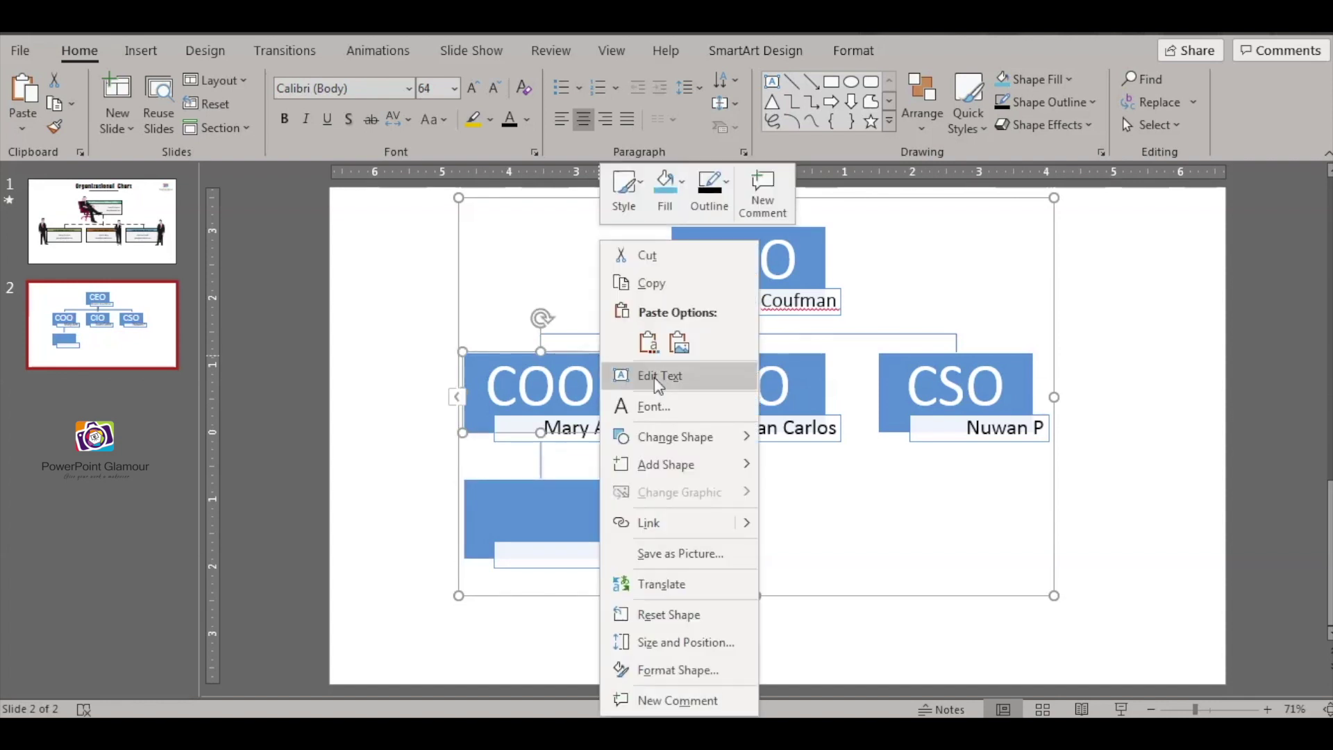
pyautogui.moveTo(724, 466)
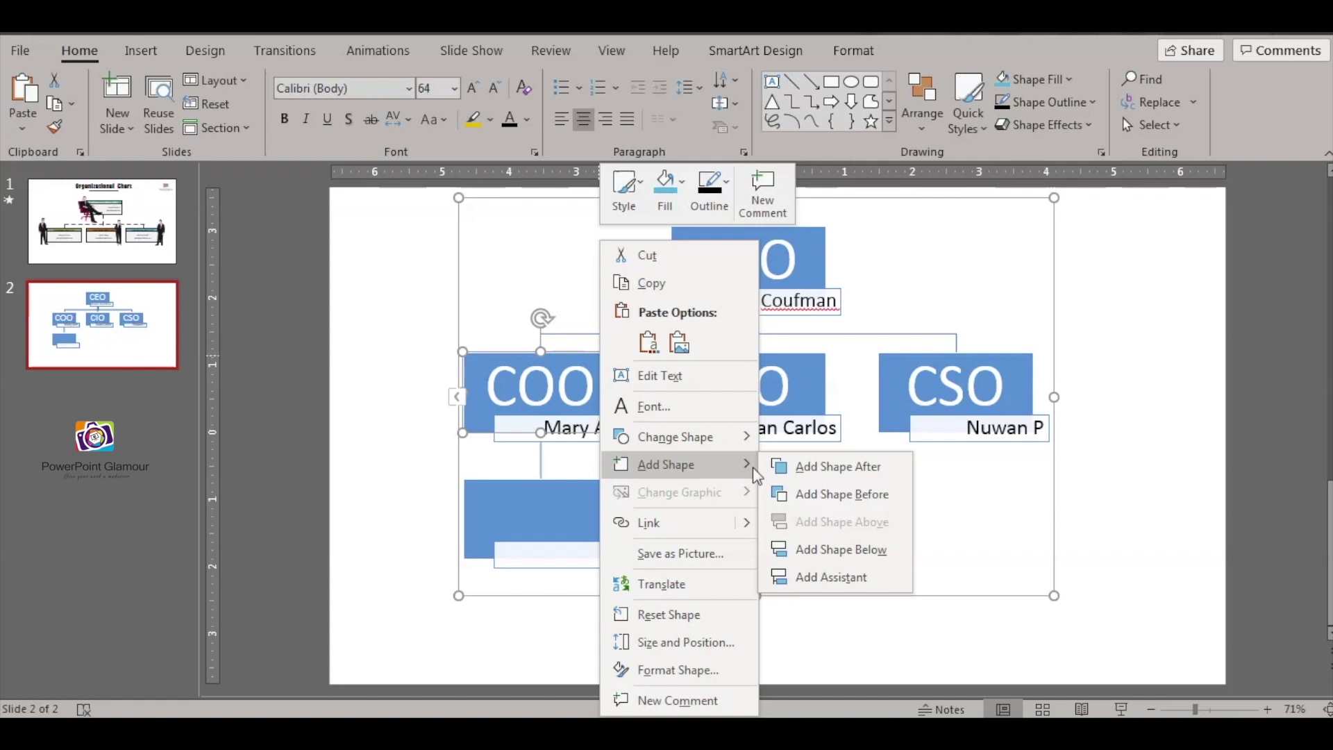
pyautogui.click(840, 549)
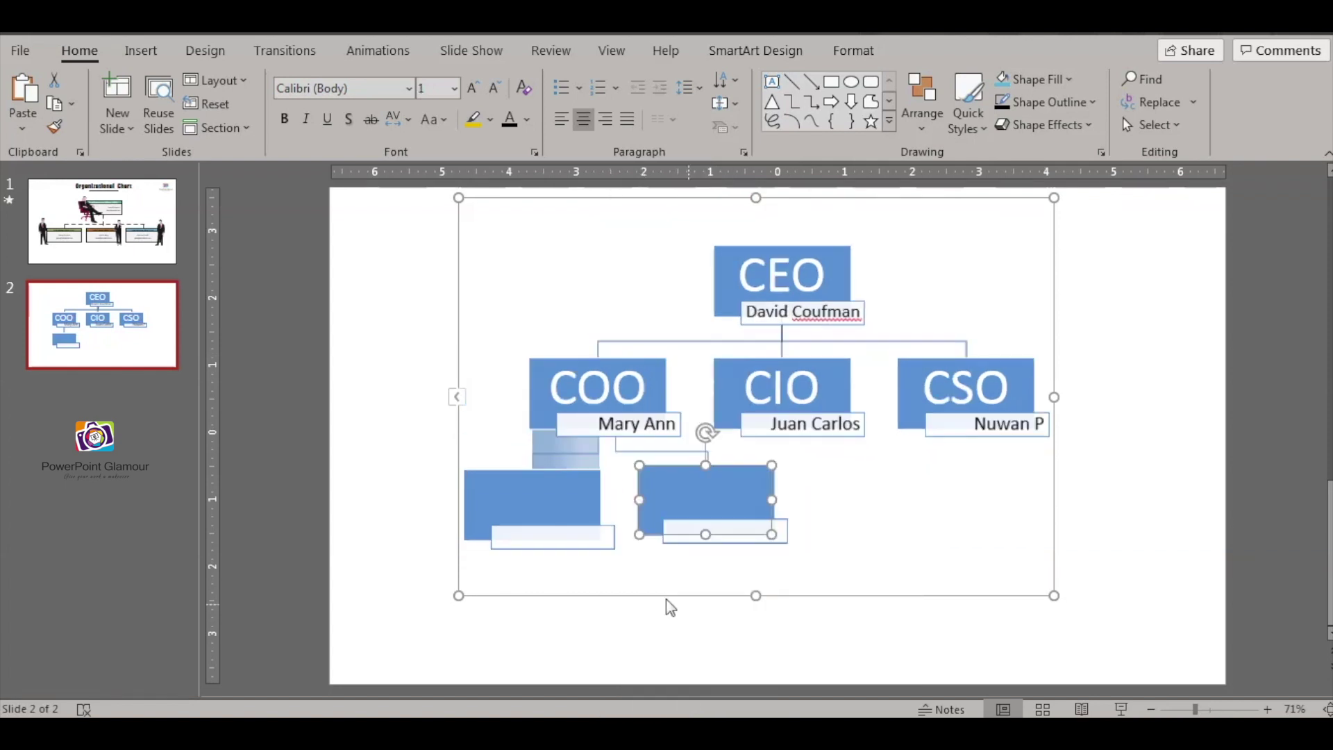
# - Add one subordinate box each below CIO and CSO
pyautogui.click(835, 364)
pyautogui.rightClick(836, 362)
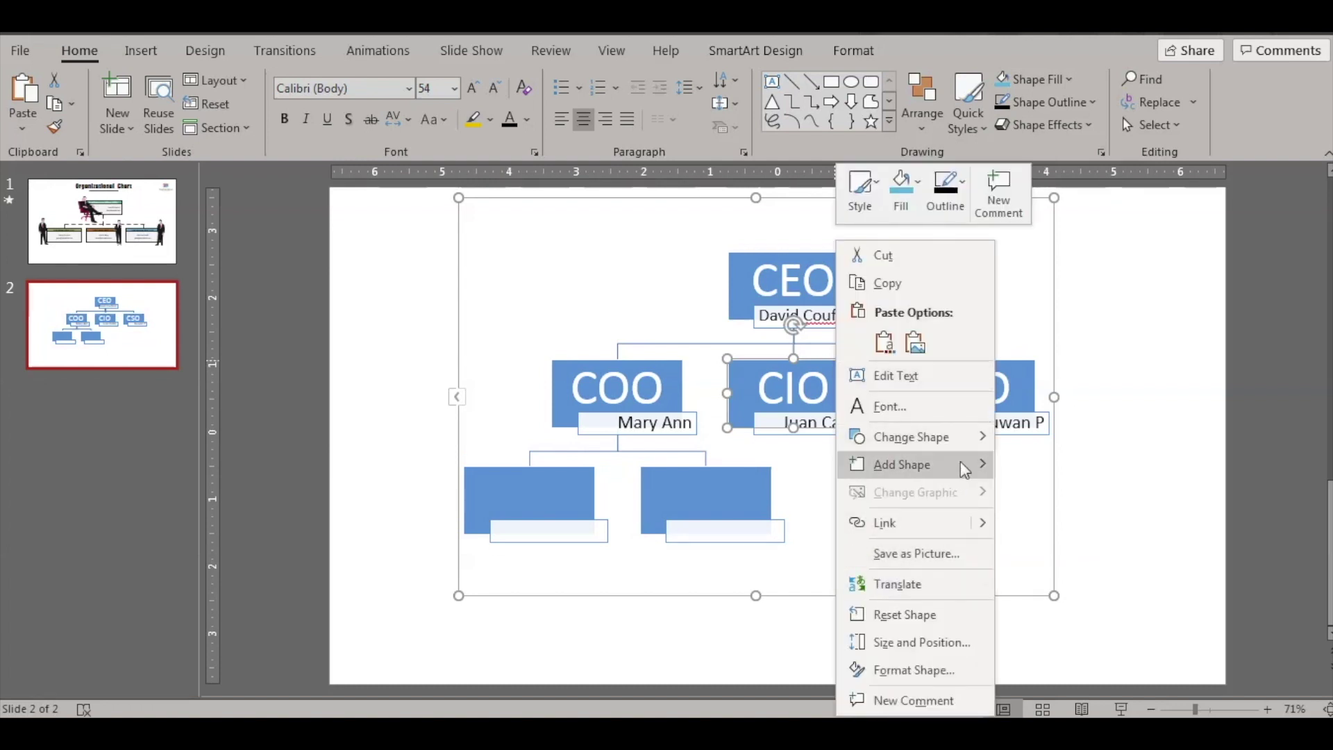
pyautogui.moveTo(969, 465)
pyautogui.click(1109, 550)
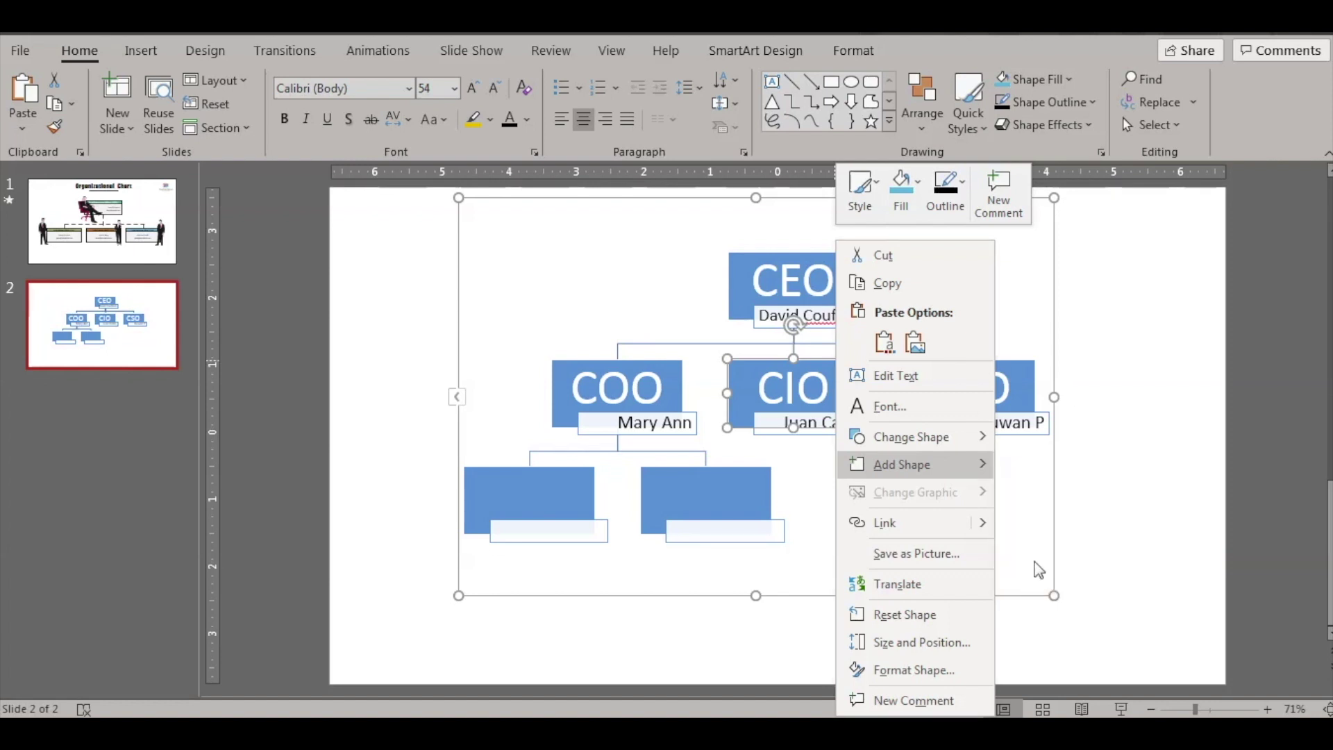
pyautogui.click(1013, 367)
pyautogui.rightClick(1013, 366)
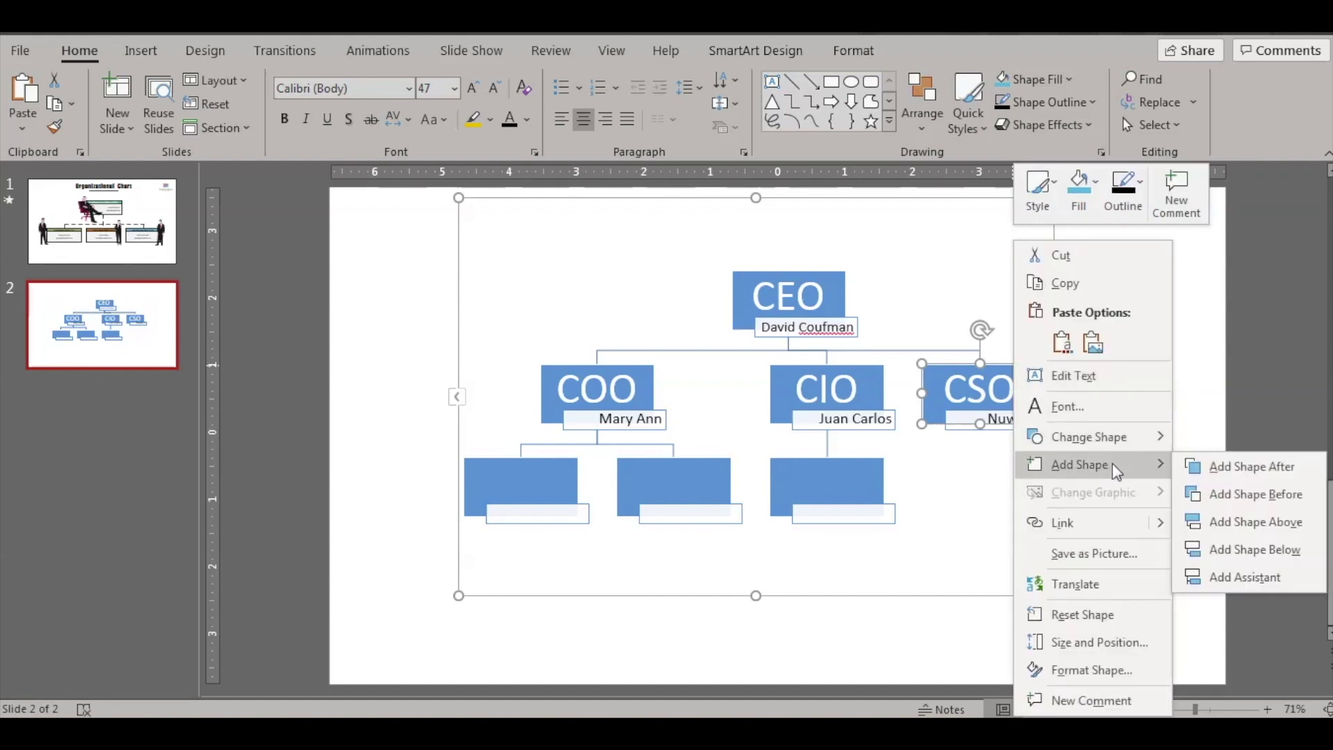
pyautogui.click(1250, 547)
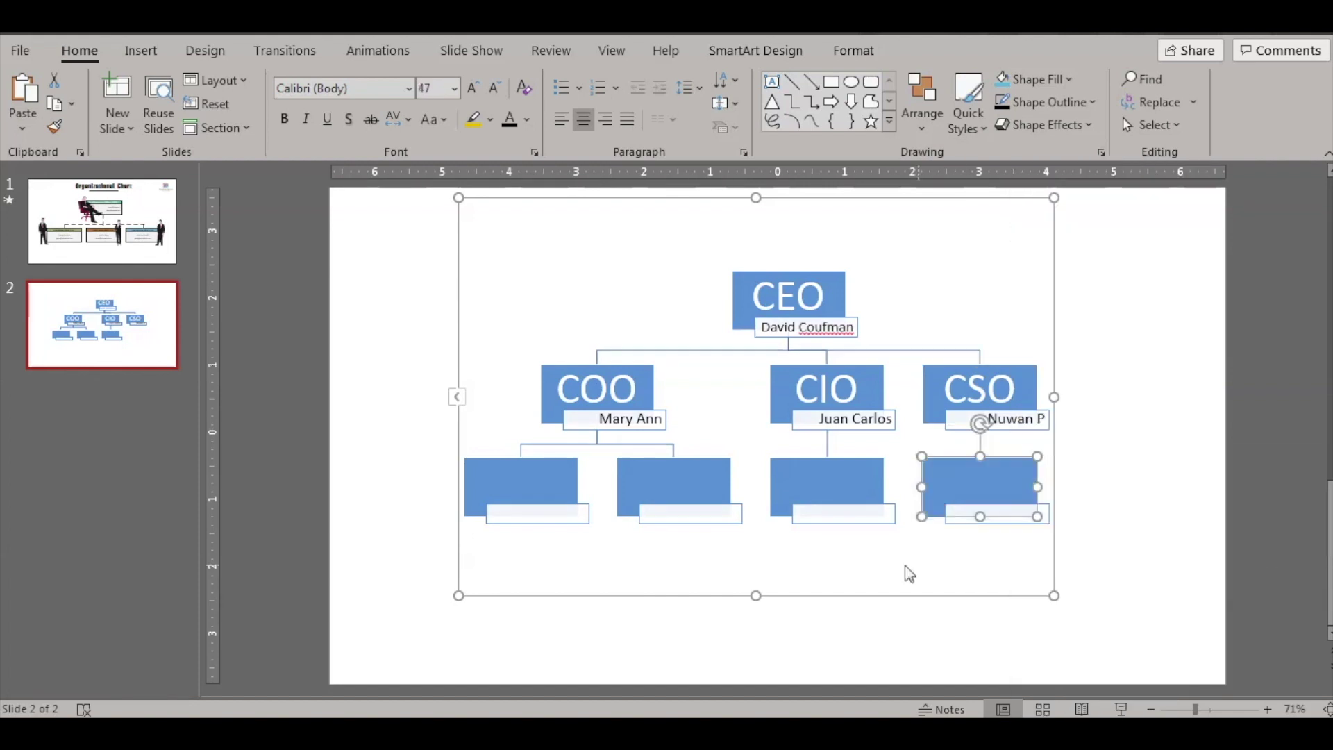
# - Bring up the shape options for COO's first subordinate box
pyautogui.click(554, 464)
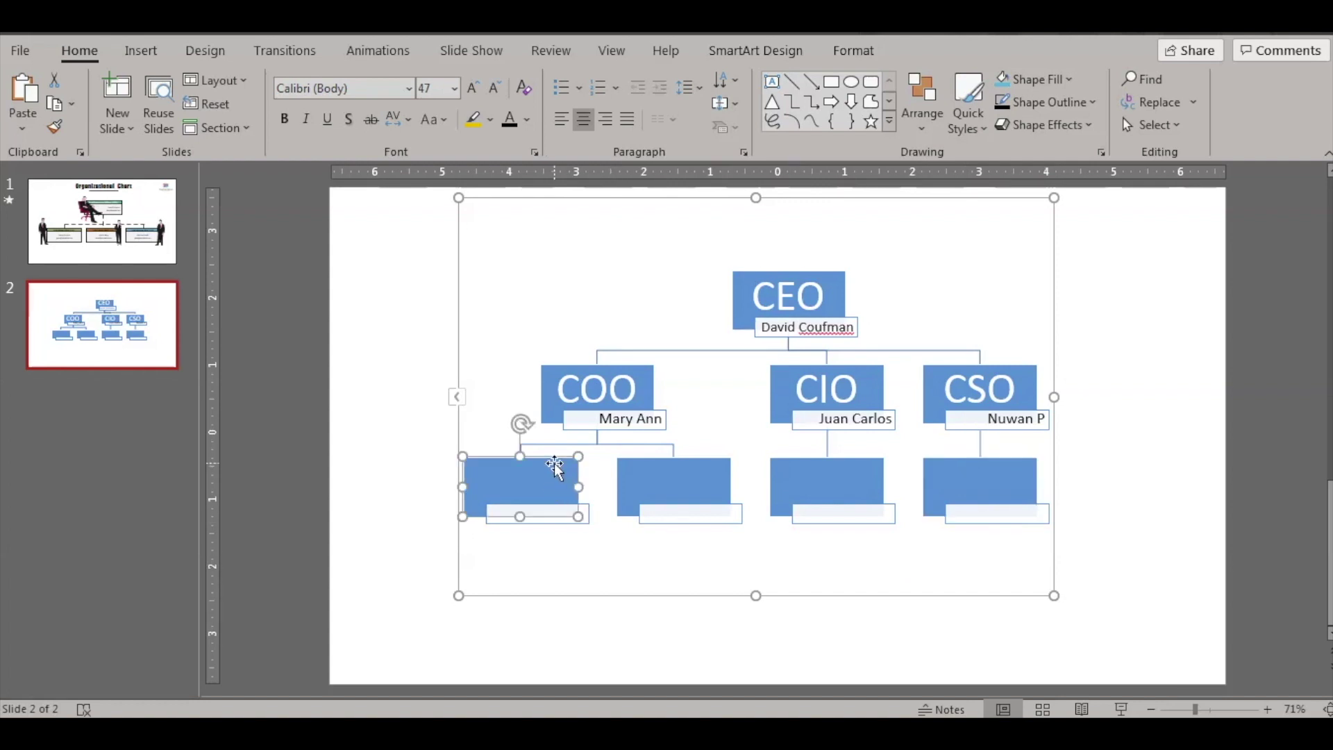
pyautogui.rightClick(557, 460)
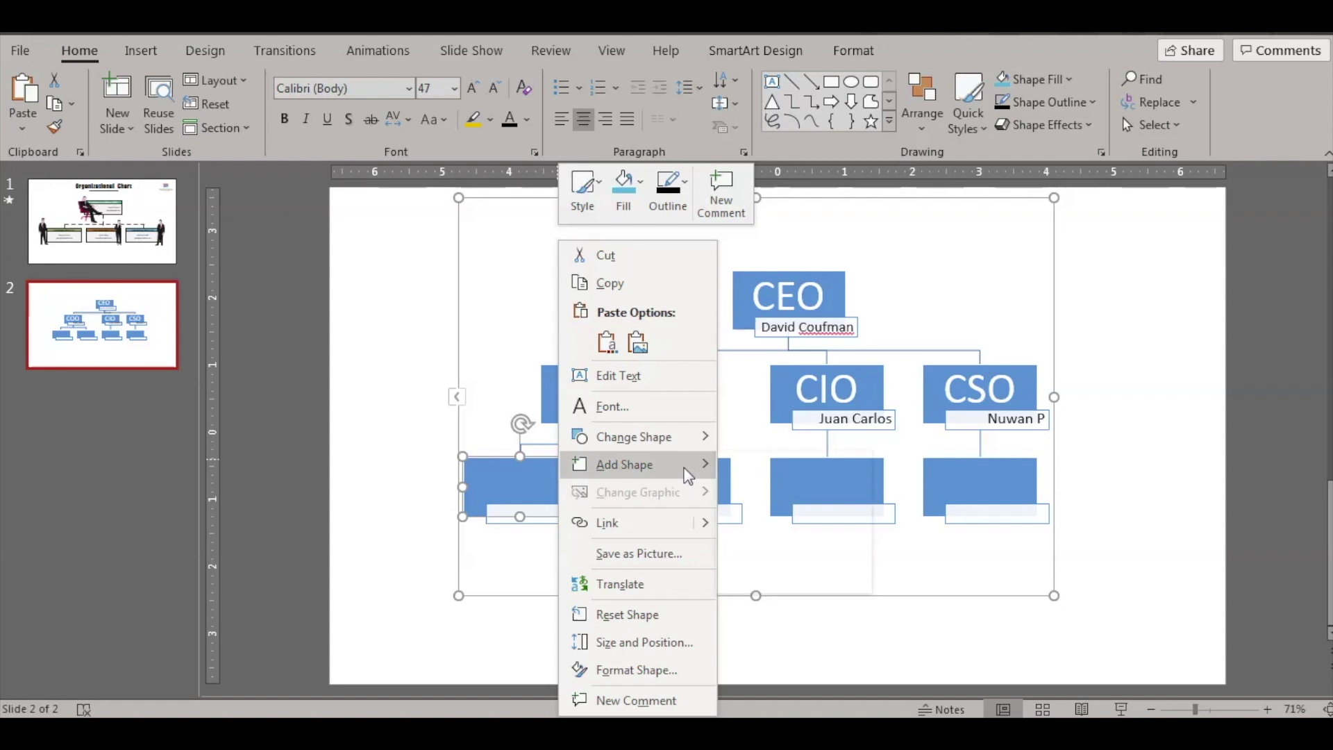
pyautogui.moveTo(687, 475)
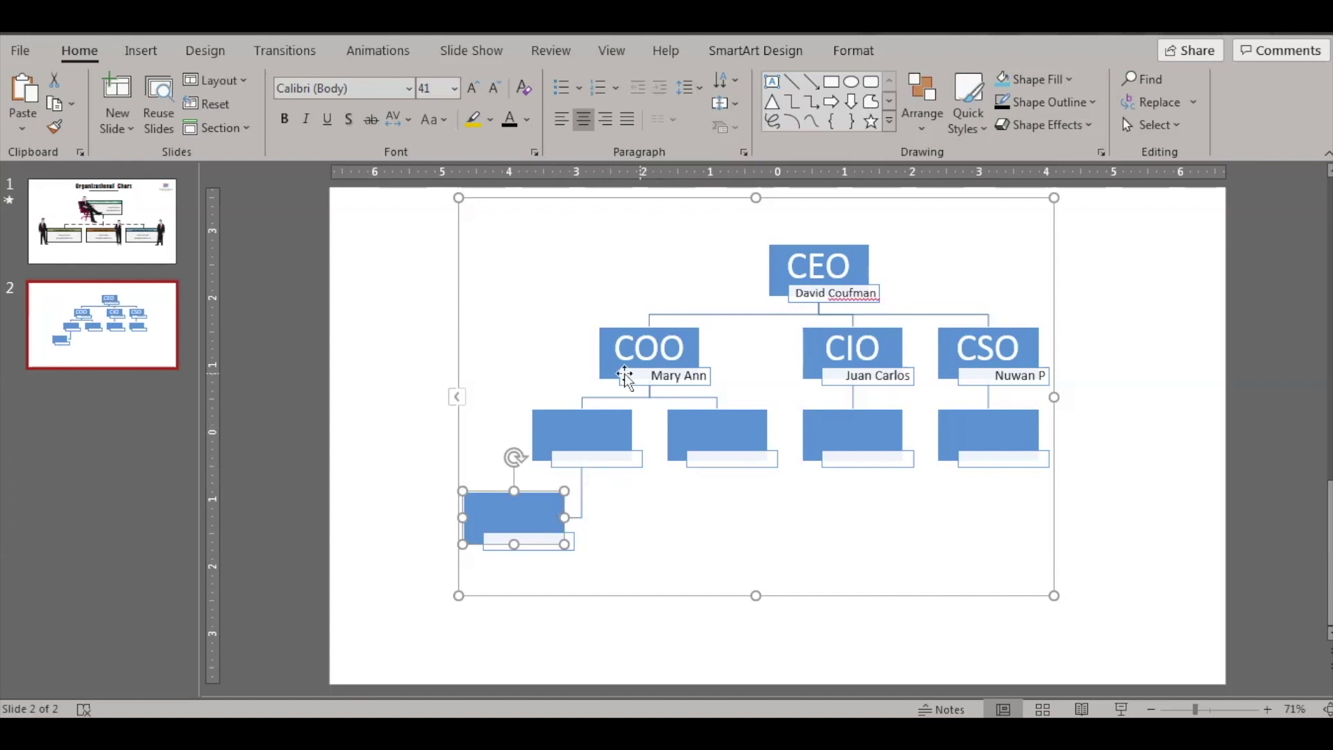
pyautogui.rightClick(532, 494)
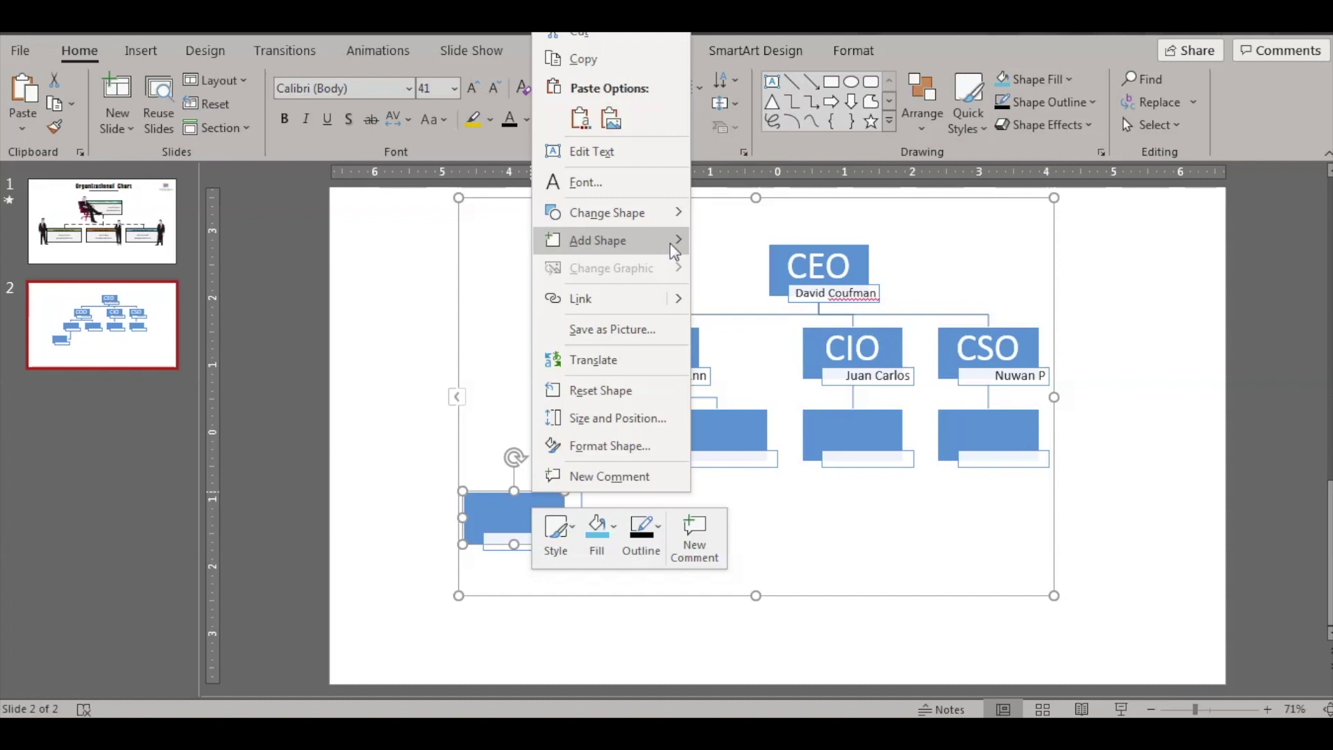
pyautogui.moveTo(674, 252)
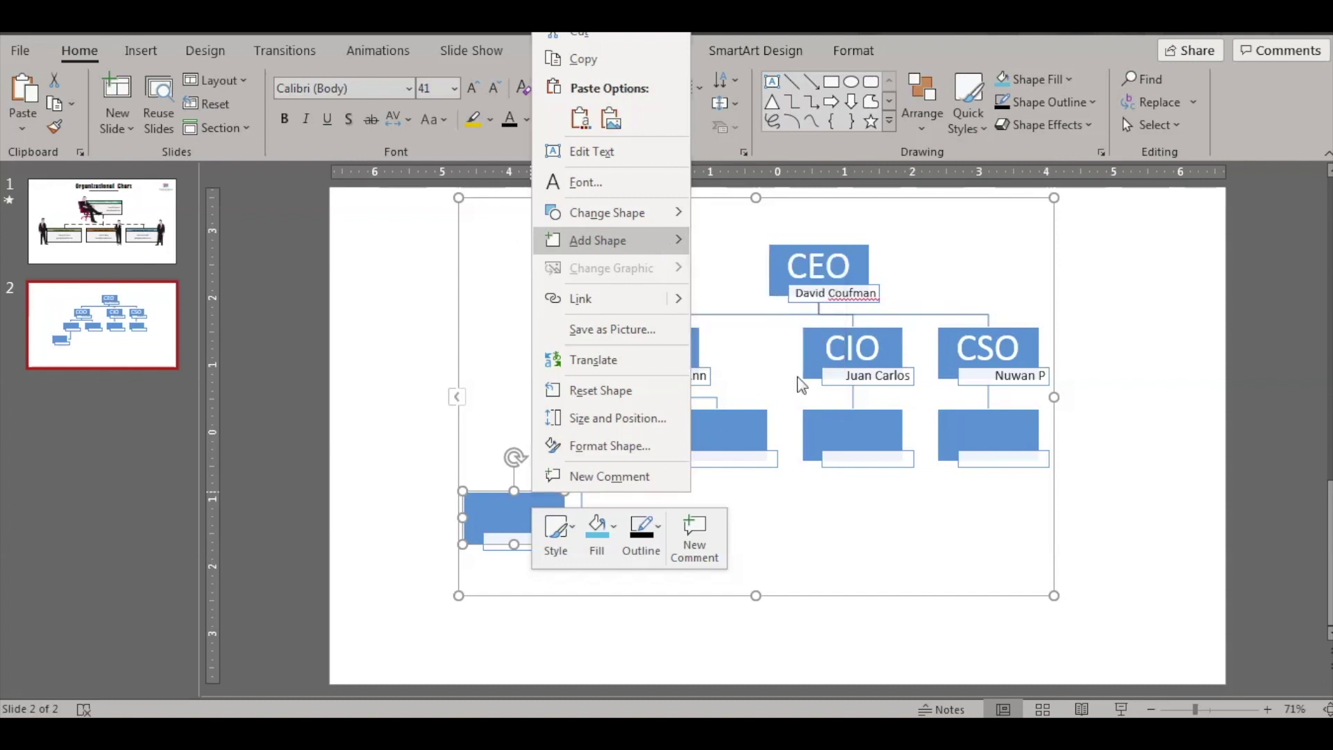
pyautogui.click(804, 587)
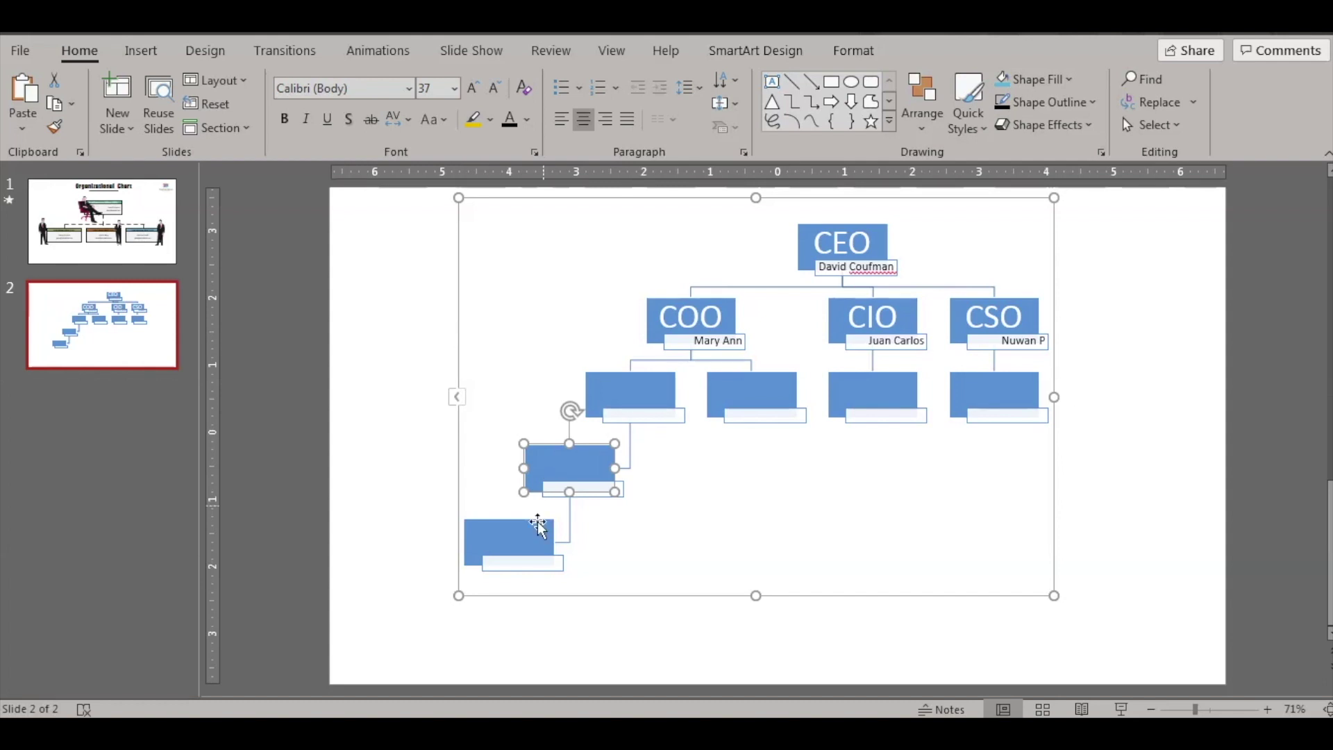
pyautogui.press('Delete')
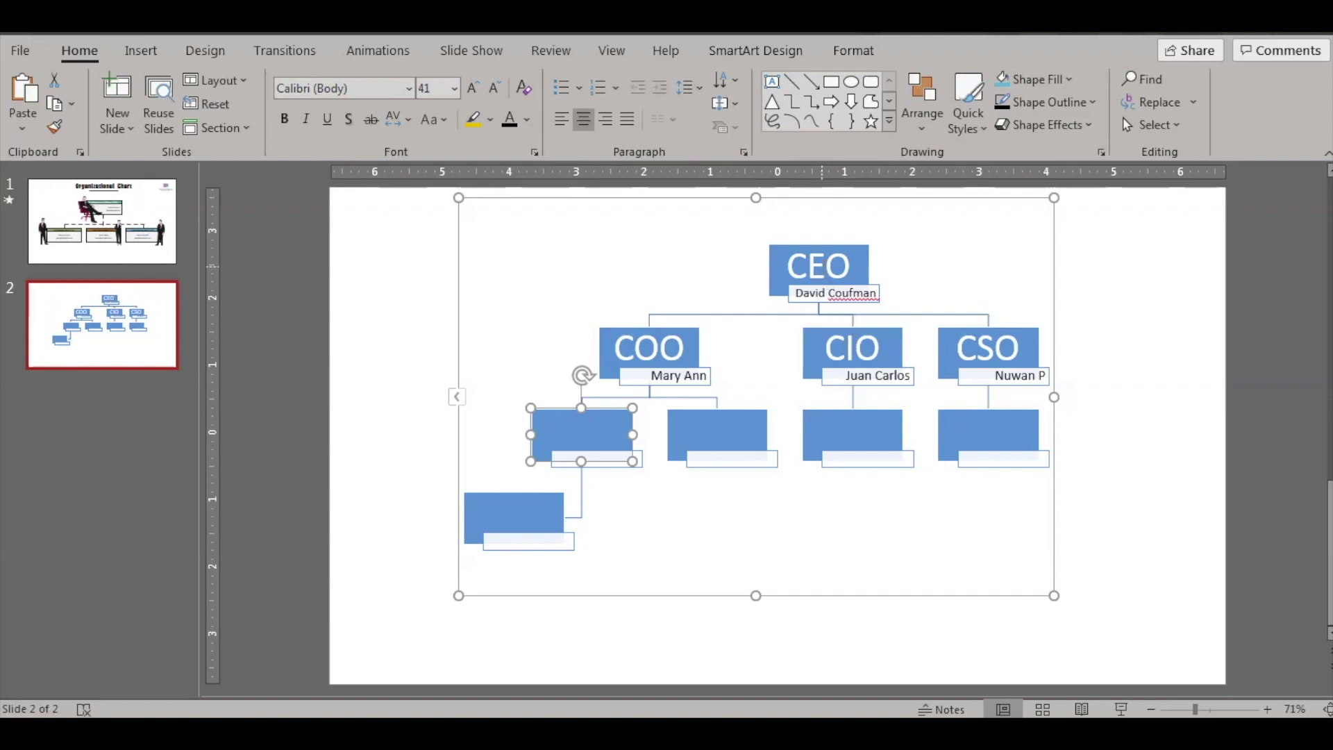
pyautogui.click(856, 253)
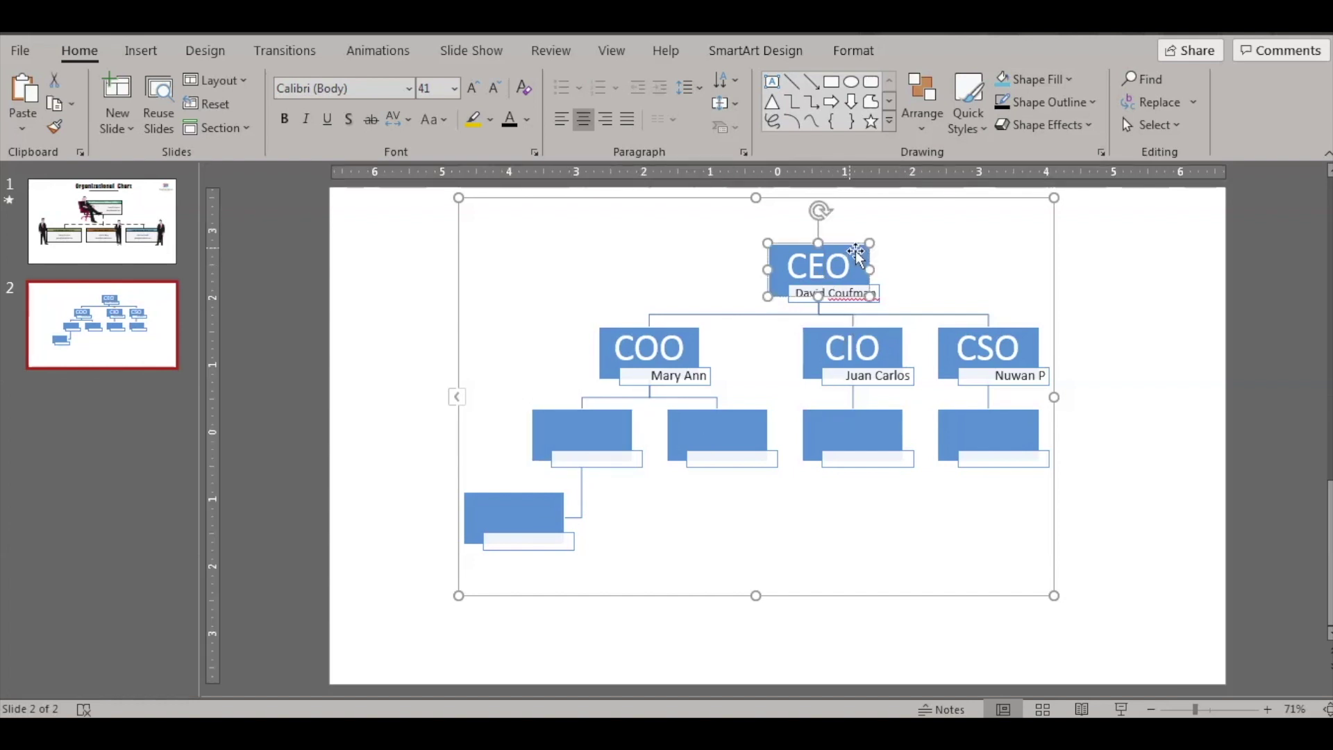
pyautogui.click(888, 331)
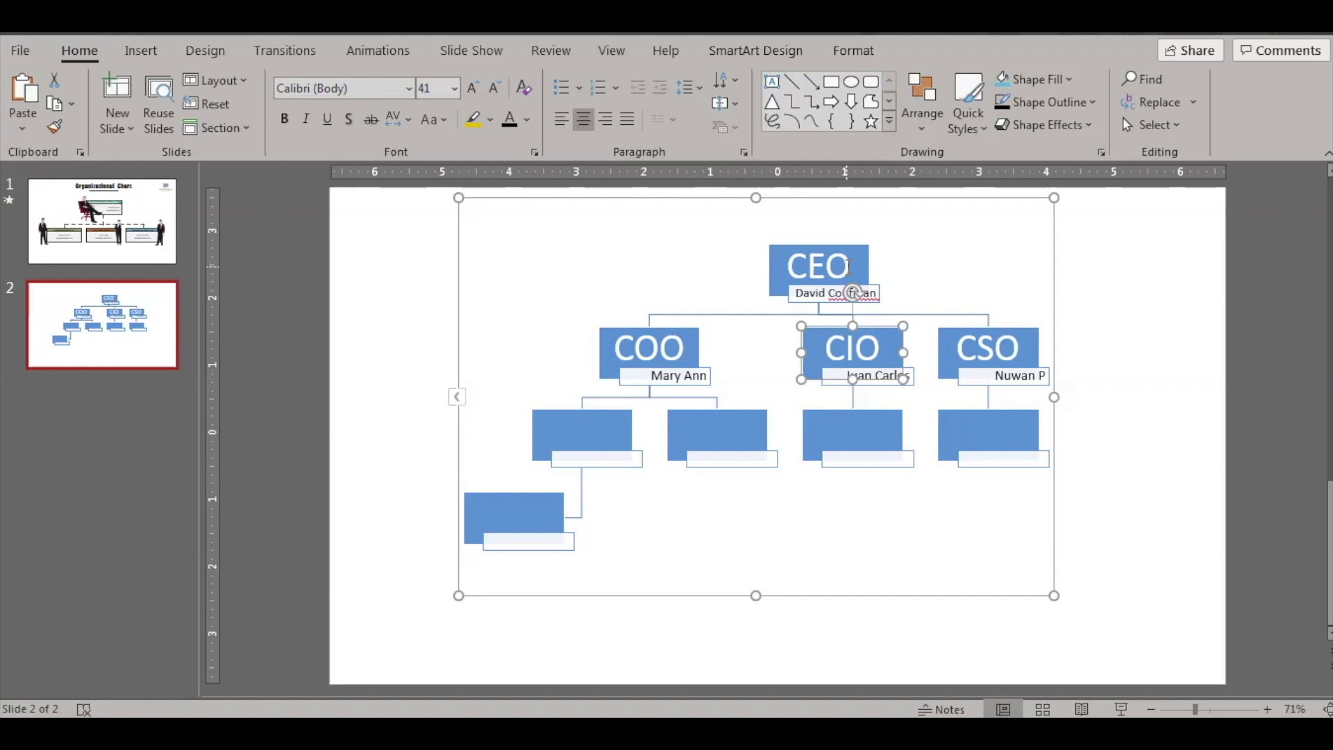
pyautogui.click(847, 266)
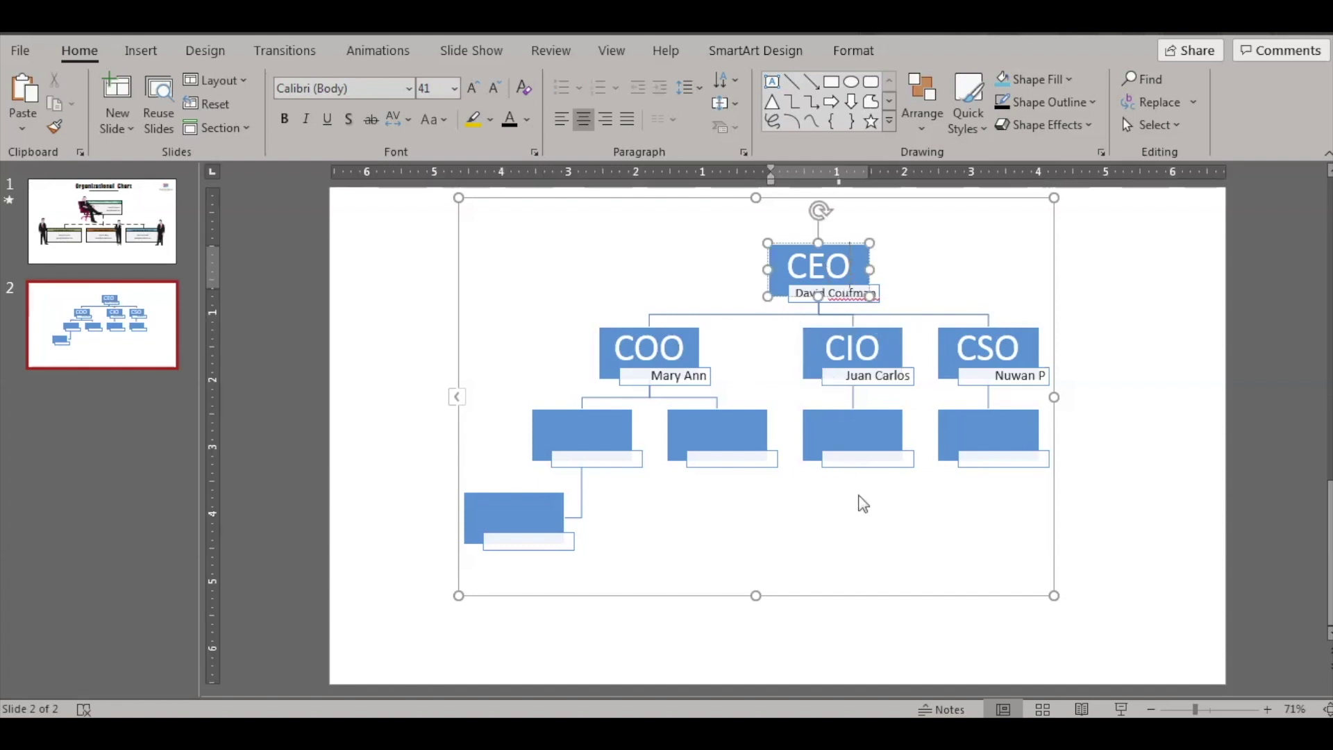
pyautogui.click(458, 315)
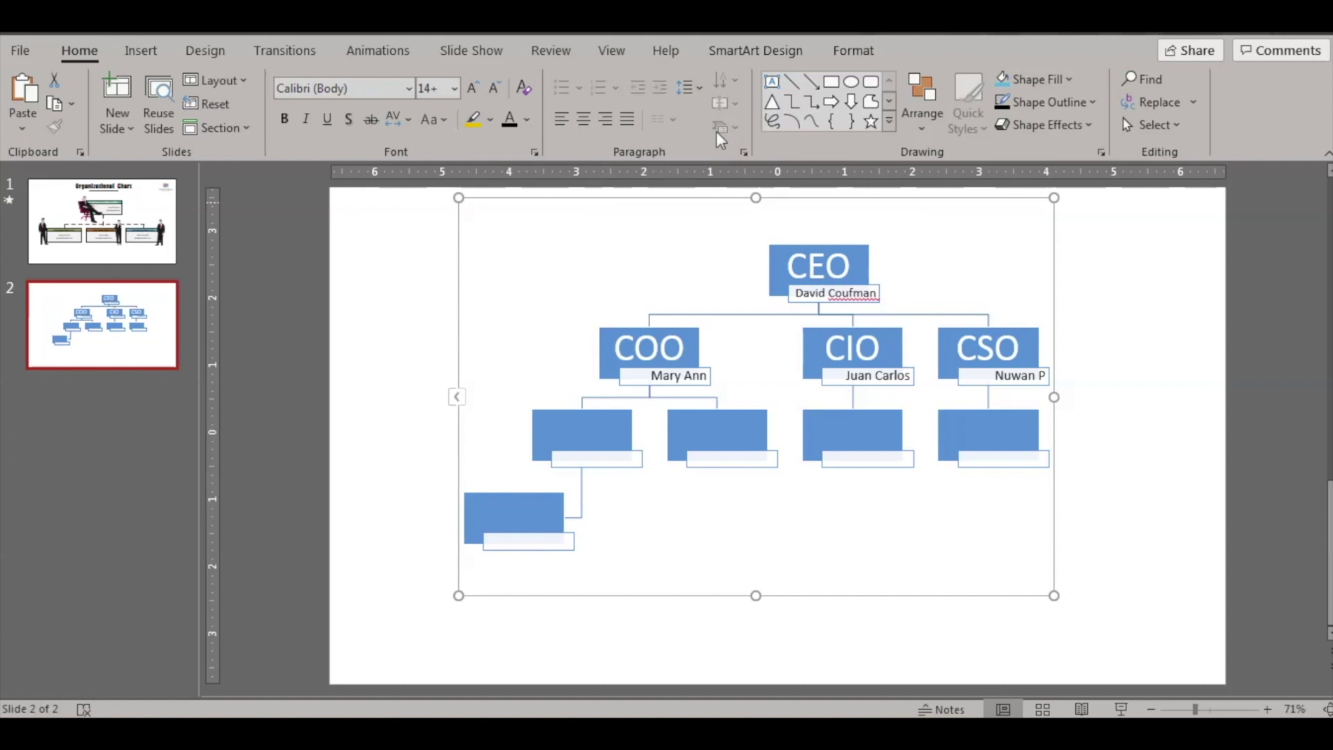
# - Recolour the org chart with the second Colorful scheme and apply the last SmartArt style
pyautogui.click(787, 48)
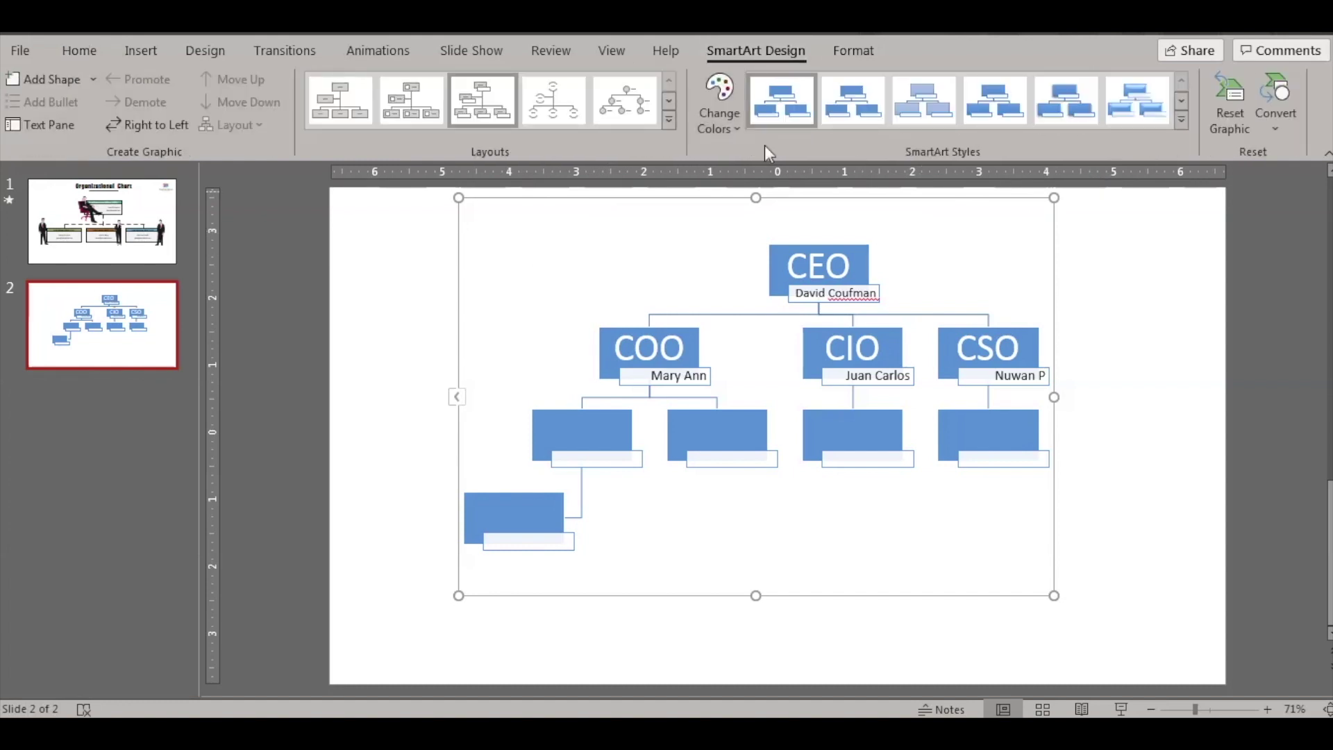
pyautogui.click(733, 129)
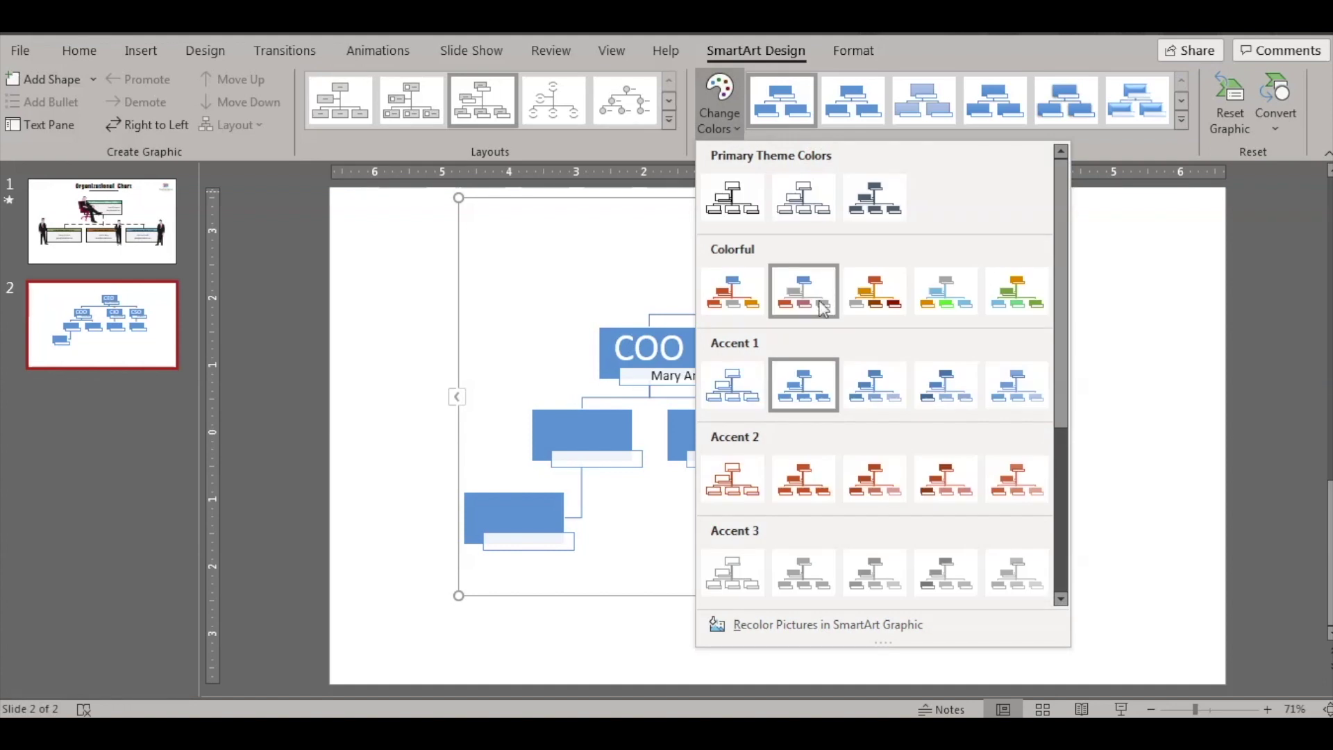
pyautogui.click(820, 305)
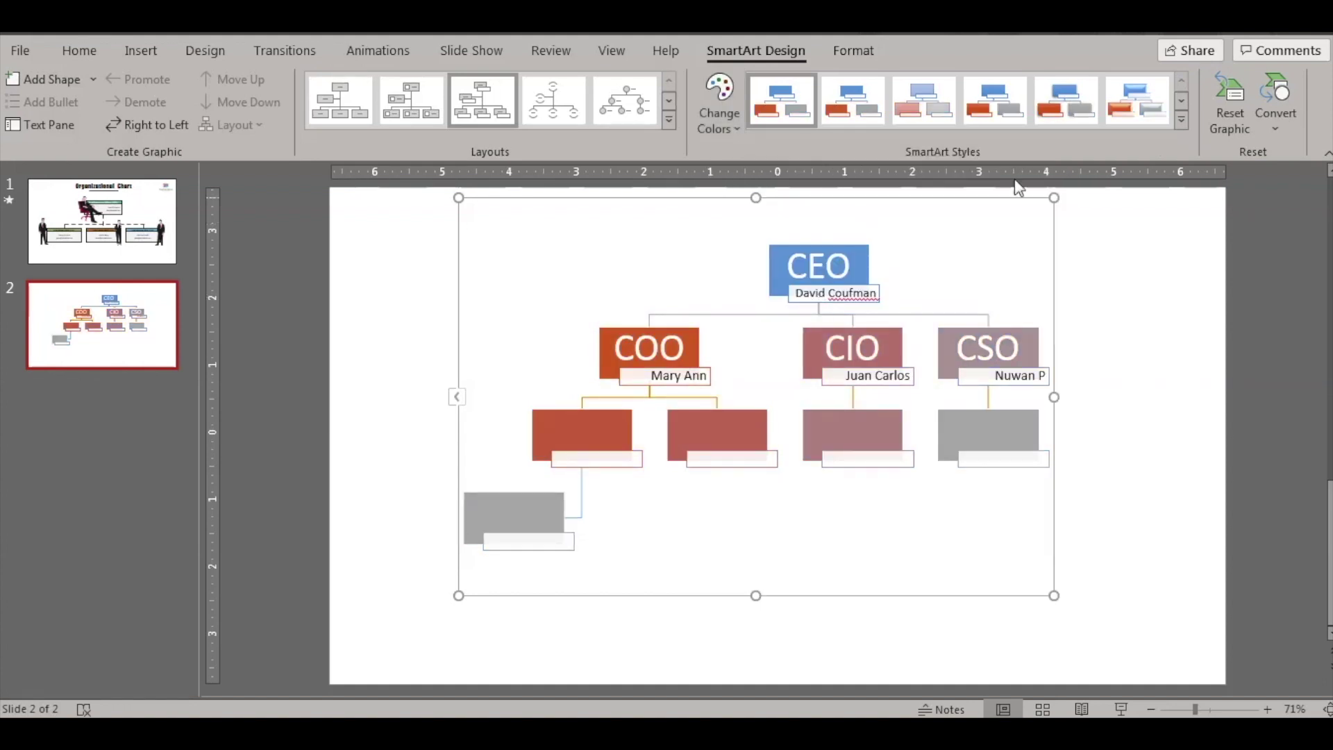
pyautogui.click(1138, 110)
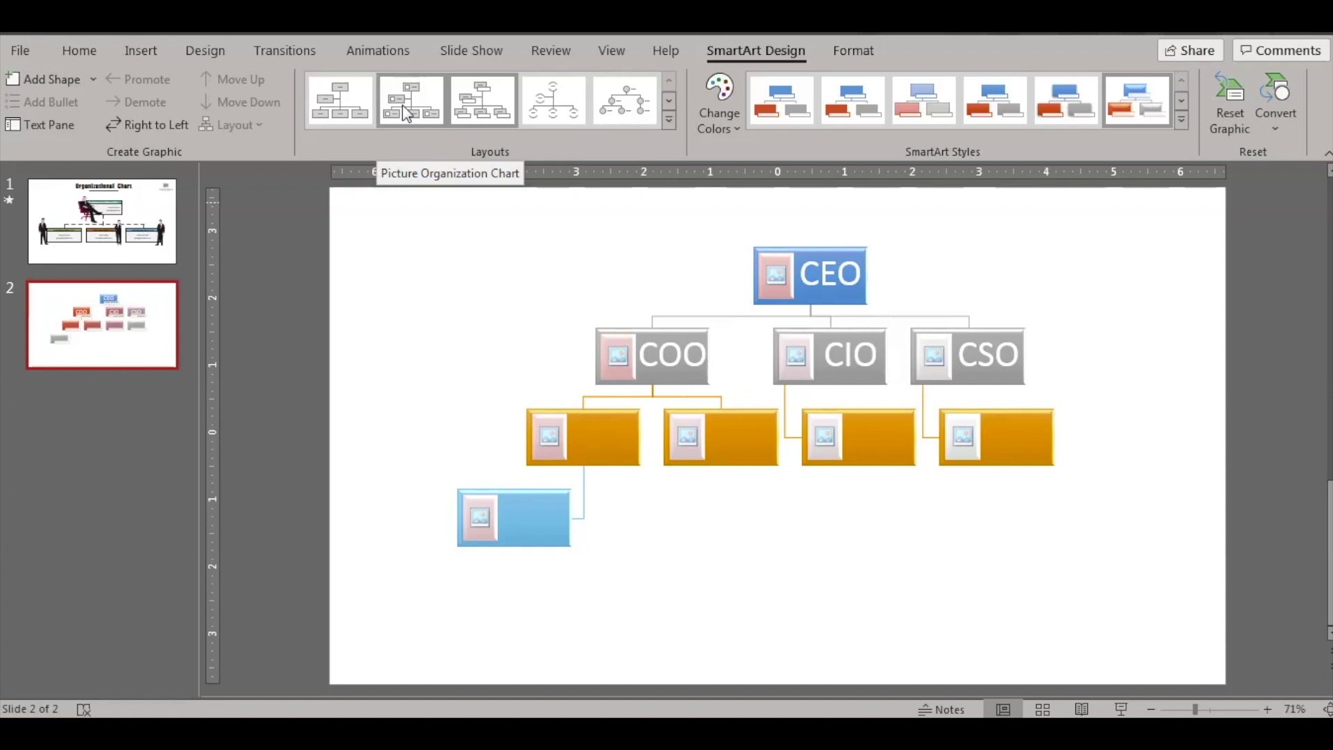
# - Switch to the Picture Organization Chart layout and insert the i2 photo into the CEO box
pyautogui.click(407, 113)
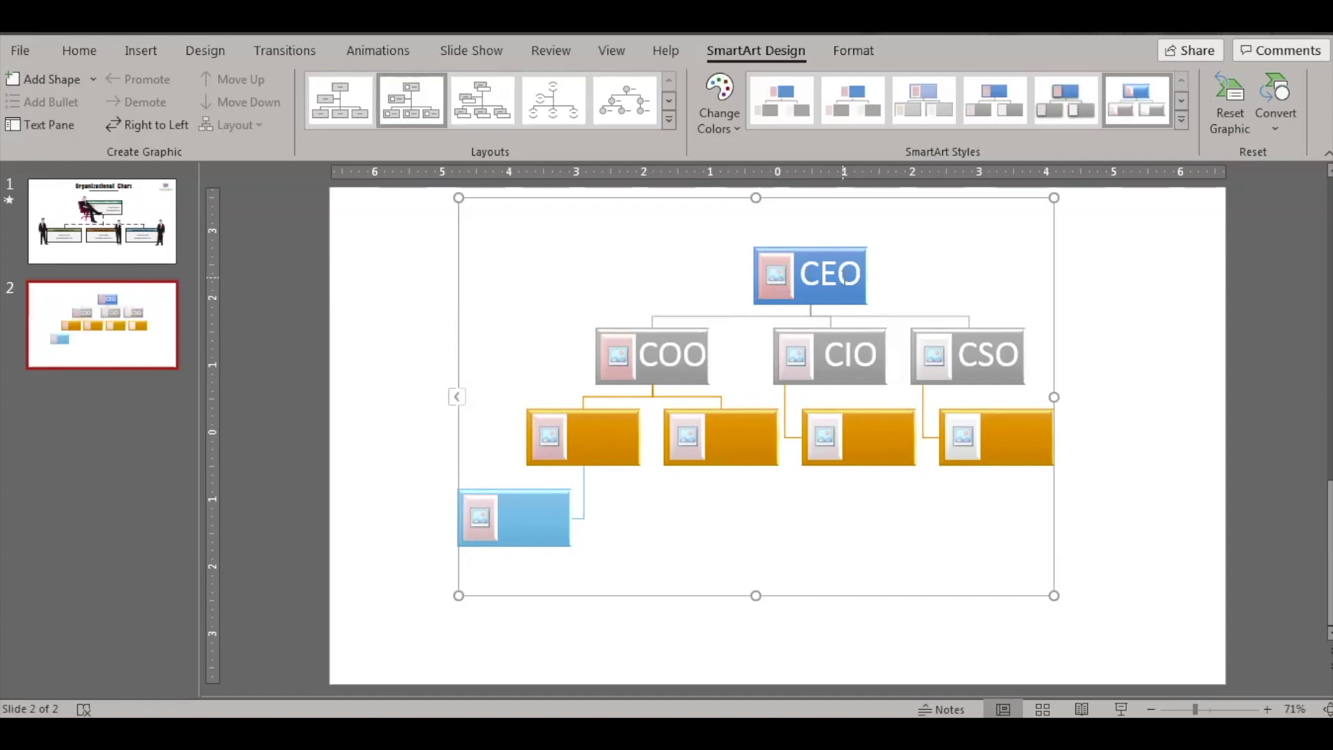
pyautogui.click(777, 272)
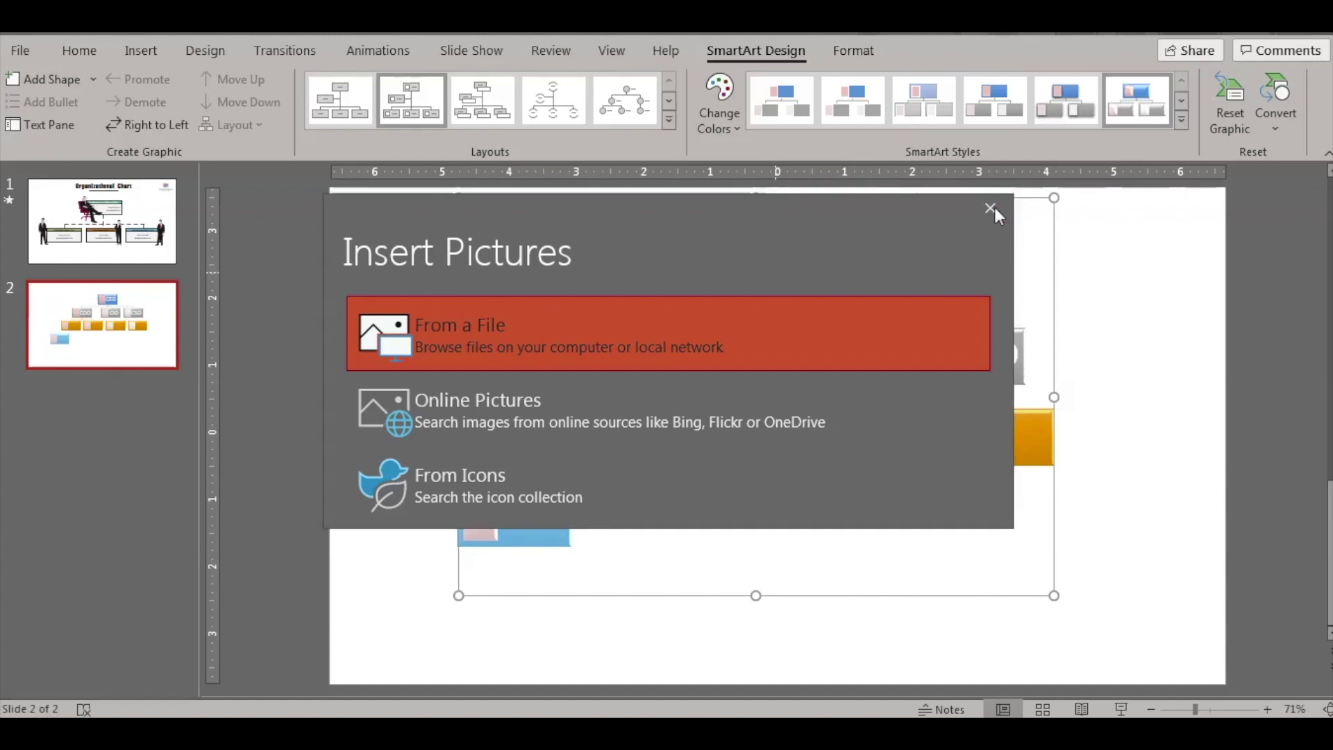
pyautogui.click(991, 207)
pyautogui.click(776, 271)
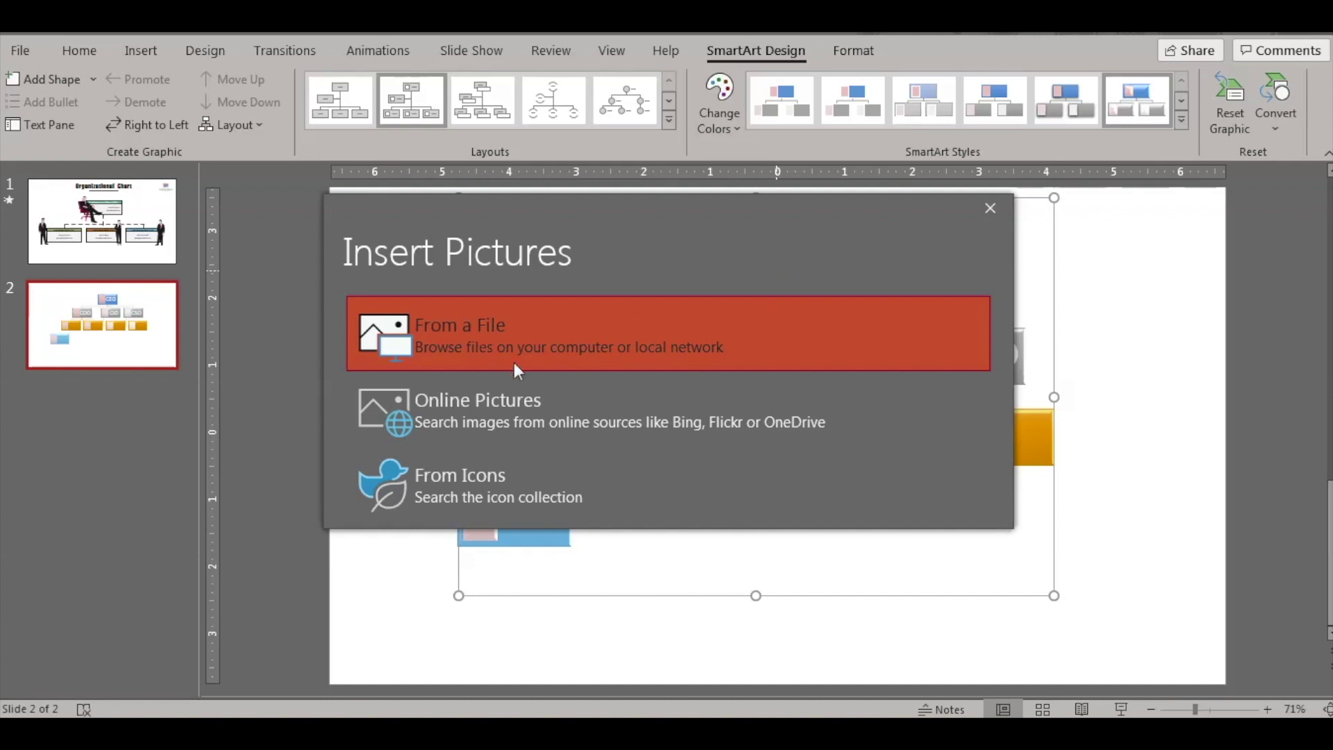
pyautogui.click(564, 337)
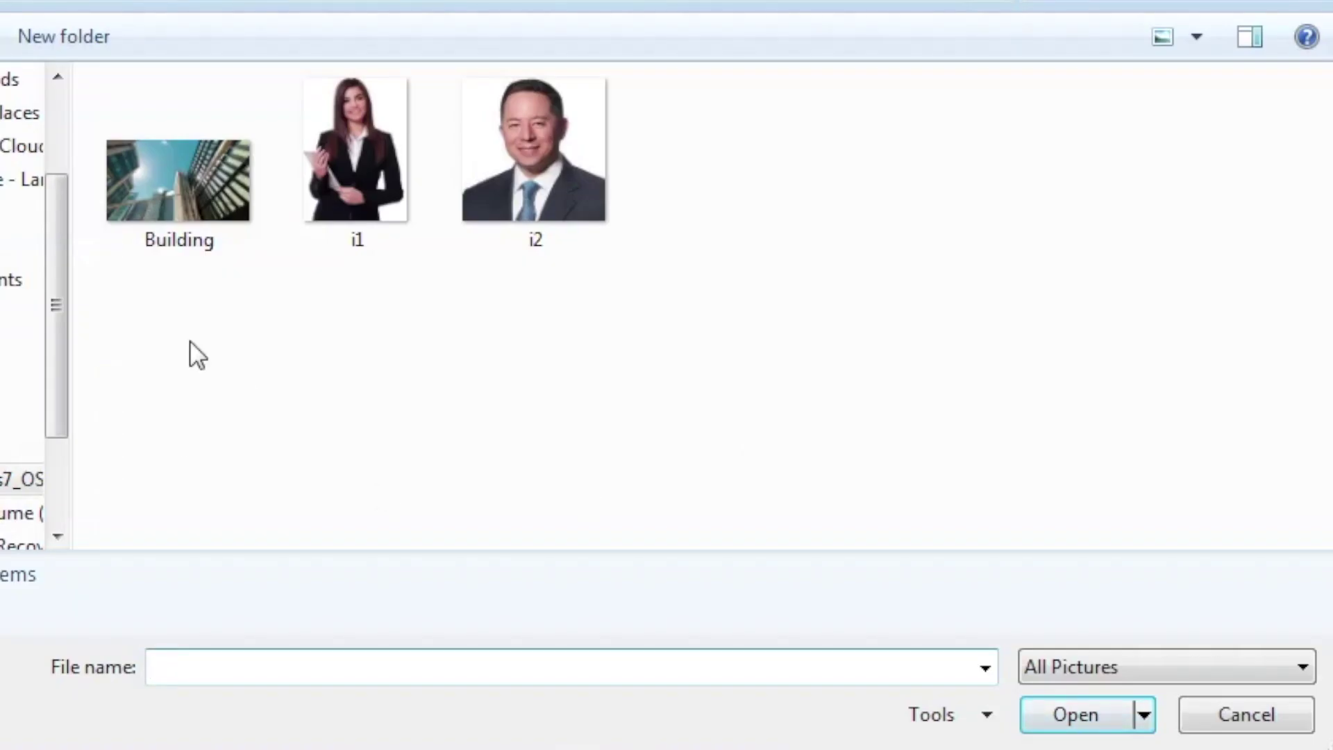
pyautogui.click(555, 187)
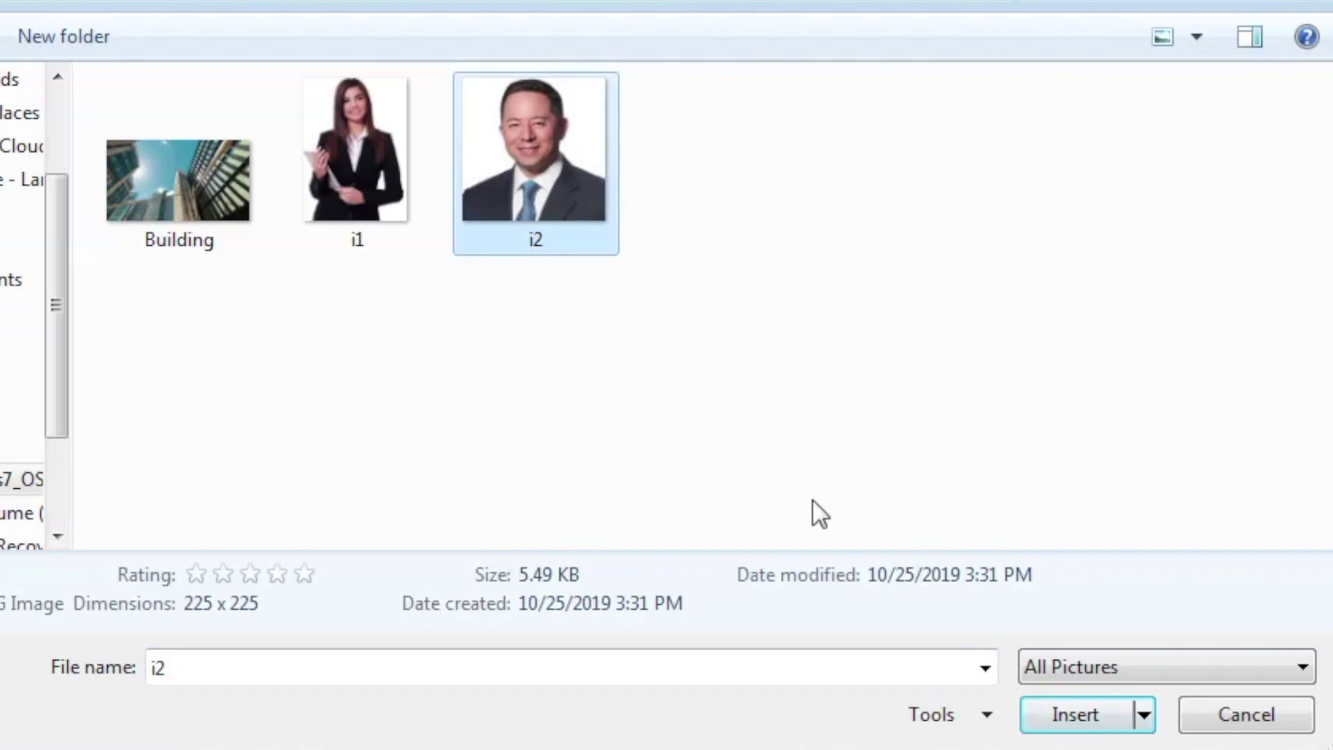
pyautogui.click(1111, 714)
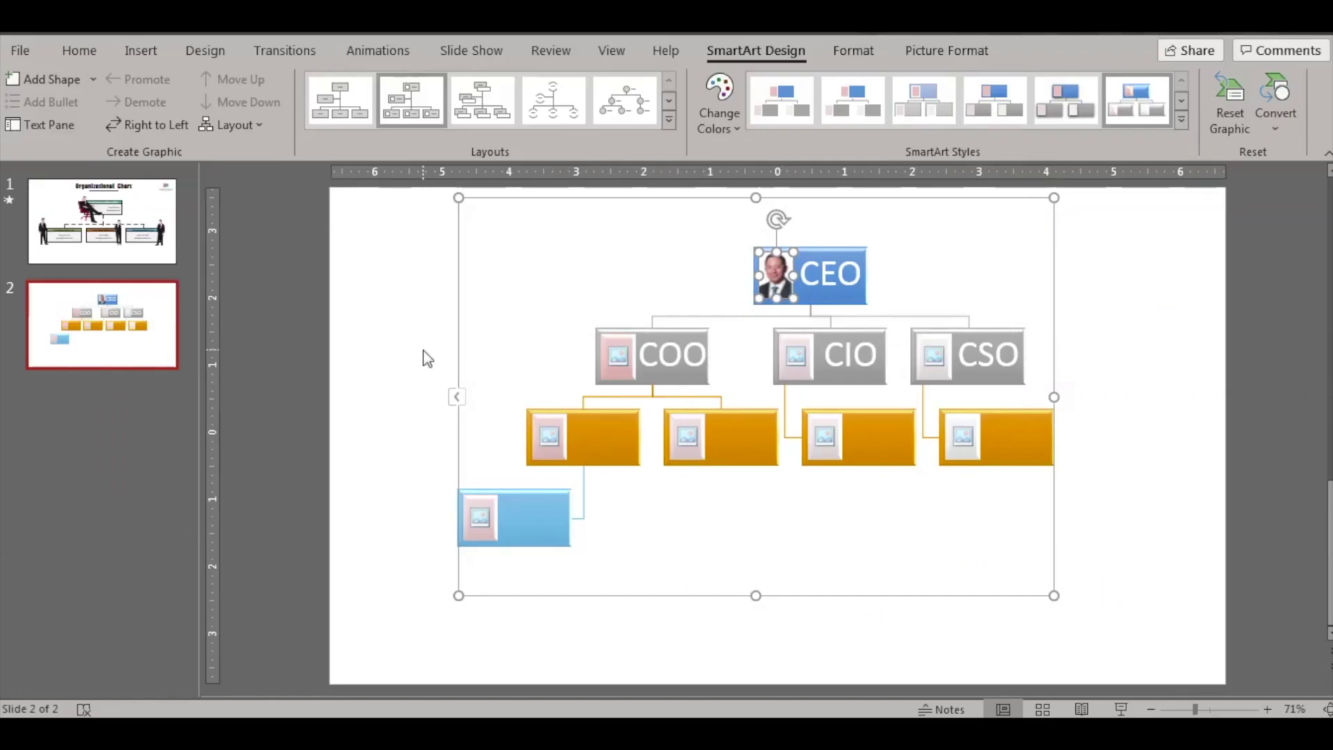
# - Insert the i1 photo from a file into the COO box
pyautogui.click(426, 355)
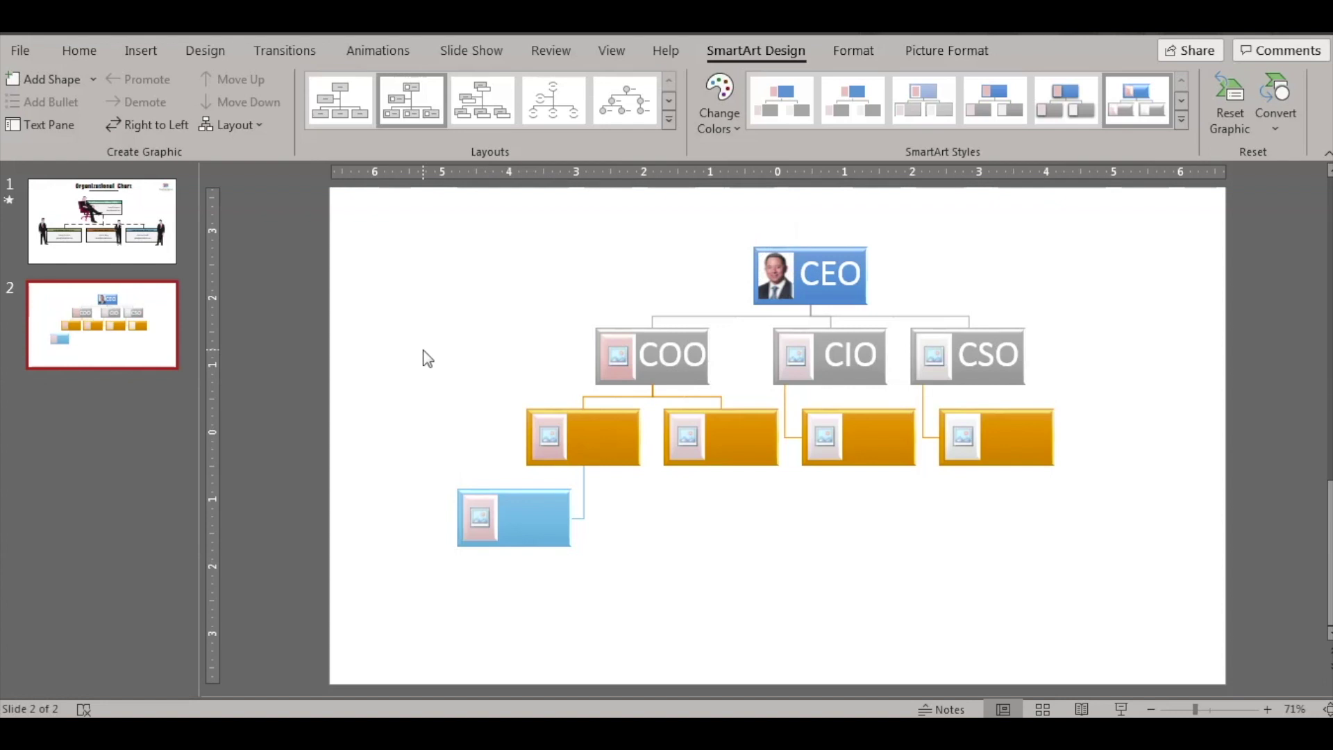
pyautogui.click(619, 359)
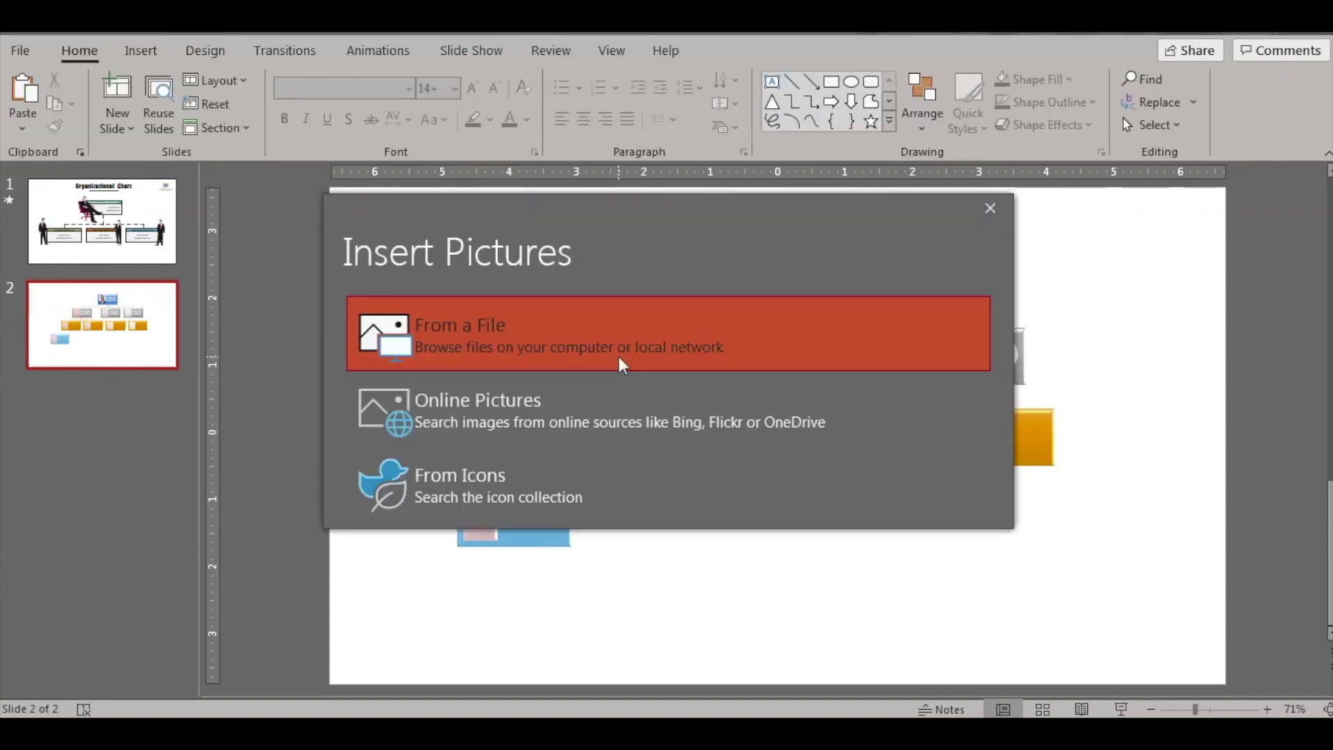
pyautogui.click(566, 357)
pyautogui.click(329, 155)
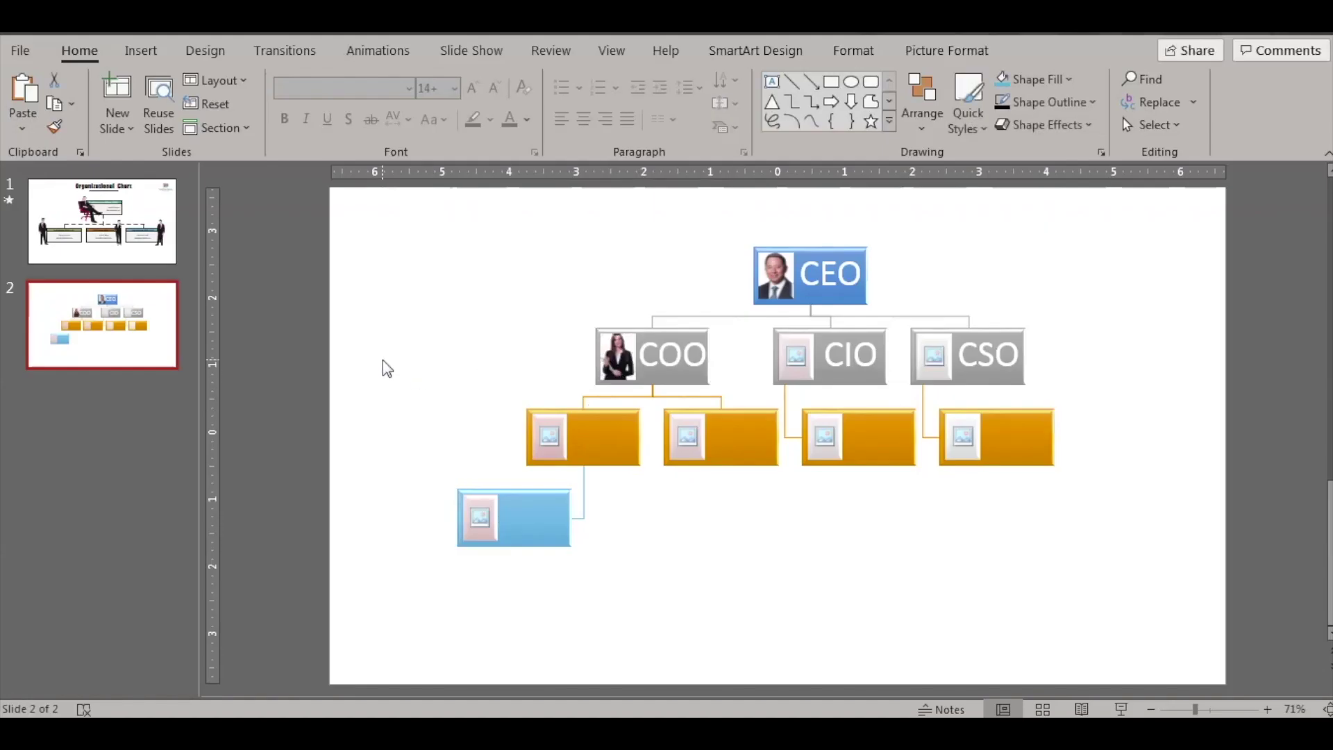
pyautogui.click(387, 368)
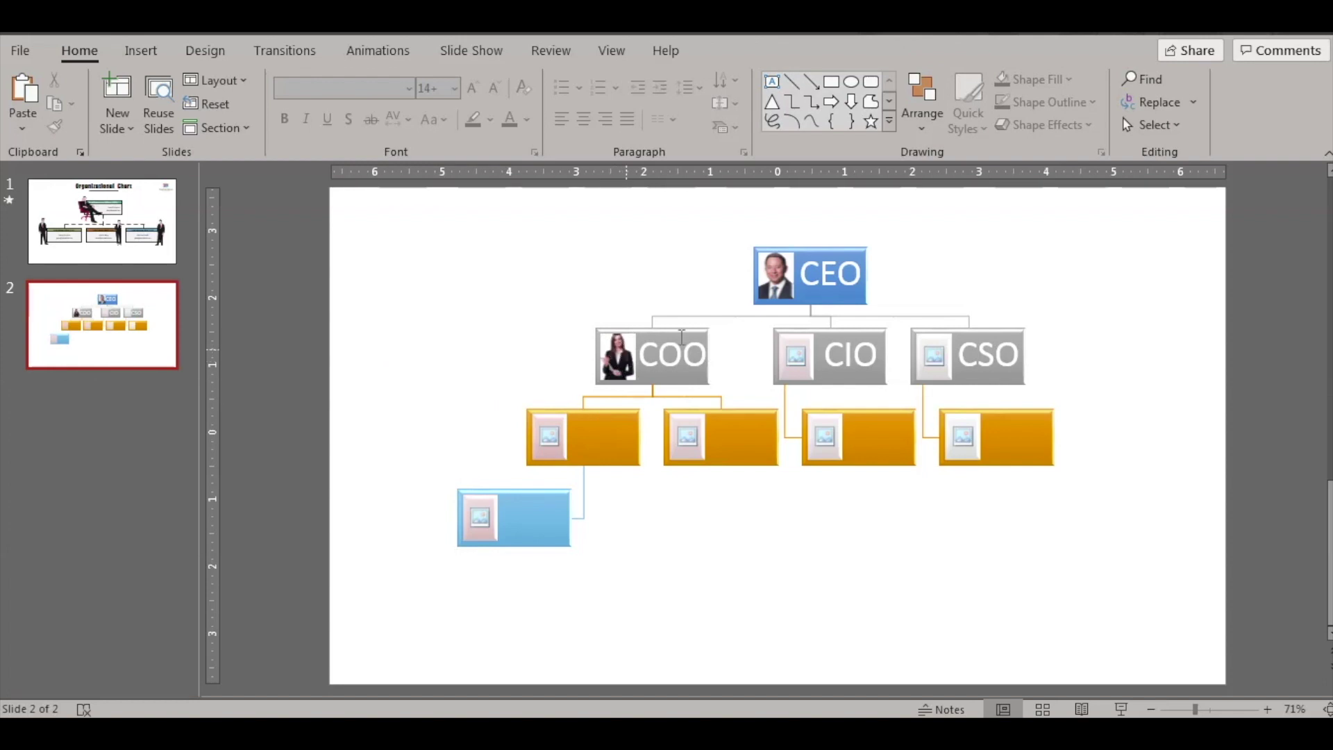